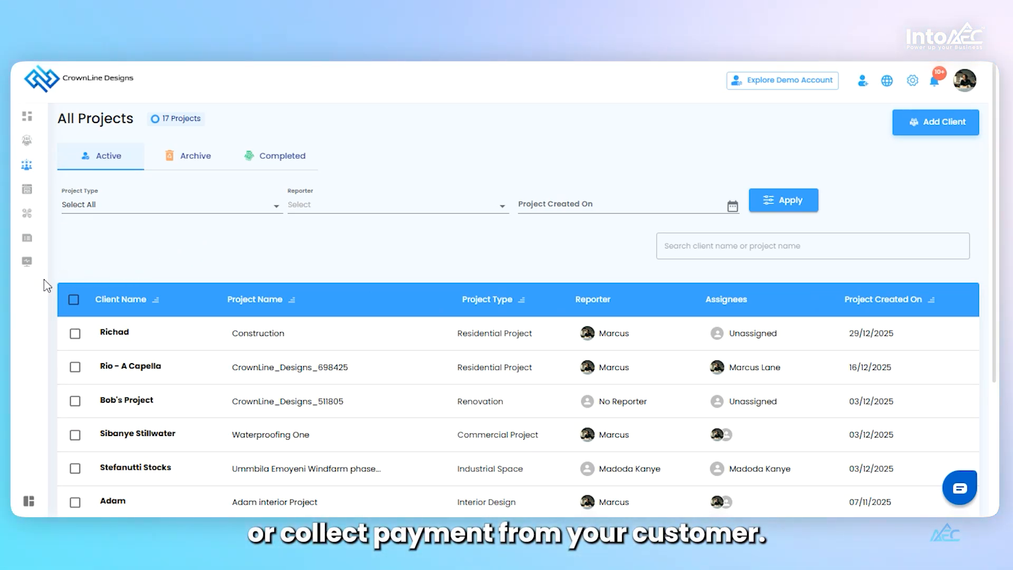
Open the Adam interior Project and go to its Money Matters section among the financial features.
{"action": "left_click", "coordinate": [145, 398]}
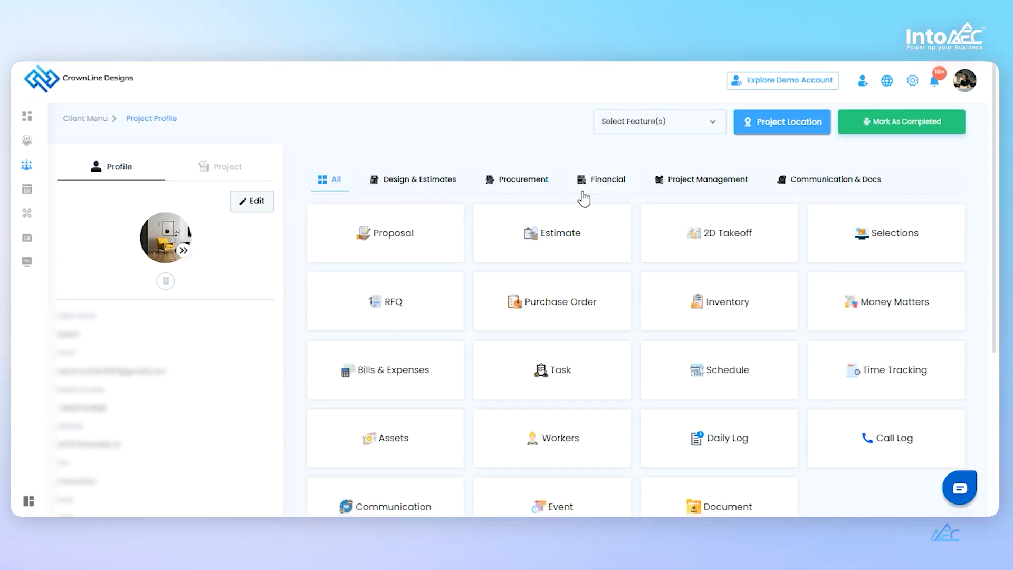
{"action": "left_click", "coordinate": [616, 182]}
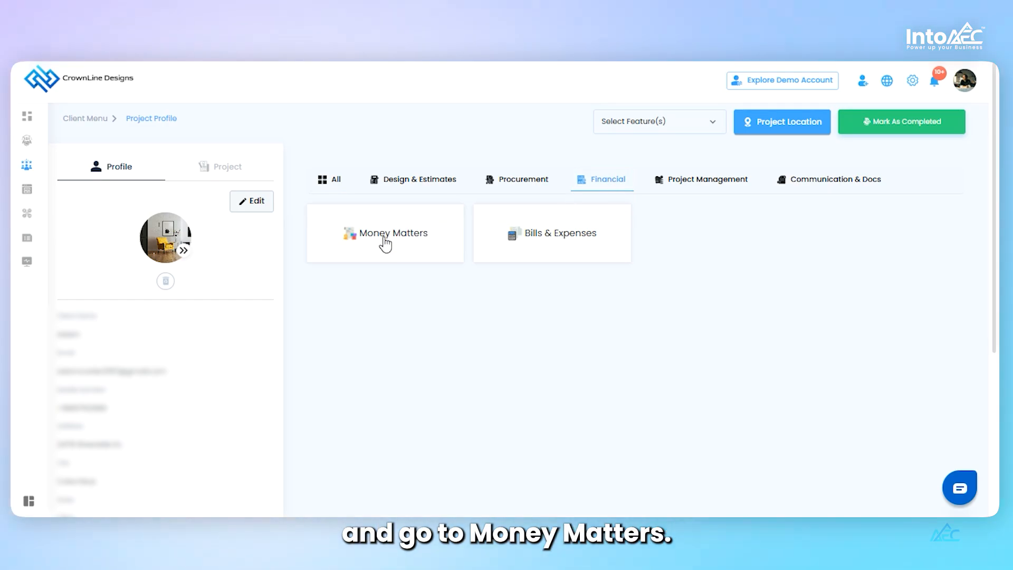
{"action": "left_click", "coordinate": [385, 242]}
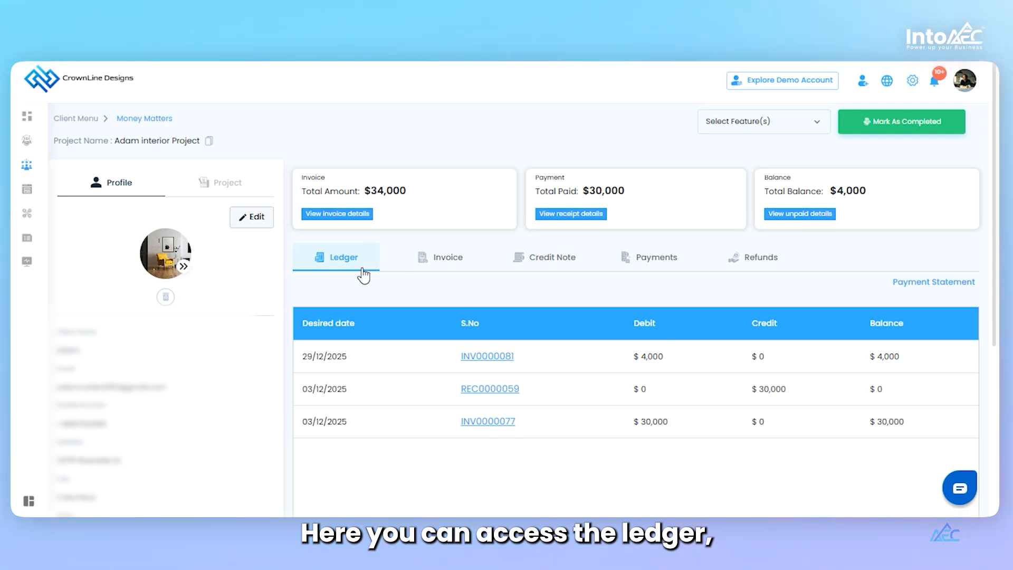
Look through the project's invoices, credit notes, payments and refunds.
{"action": "left_click", "coordinate": [448, 262]}
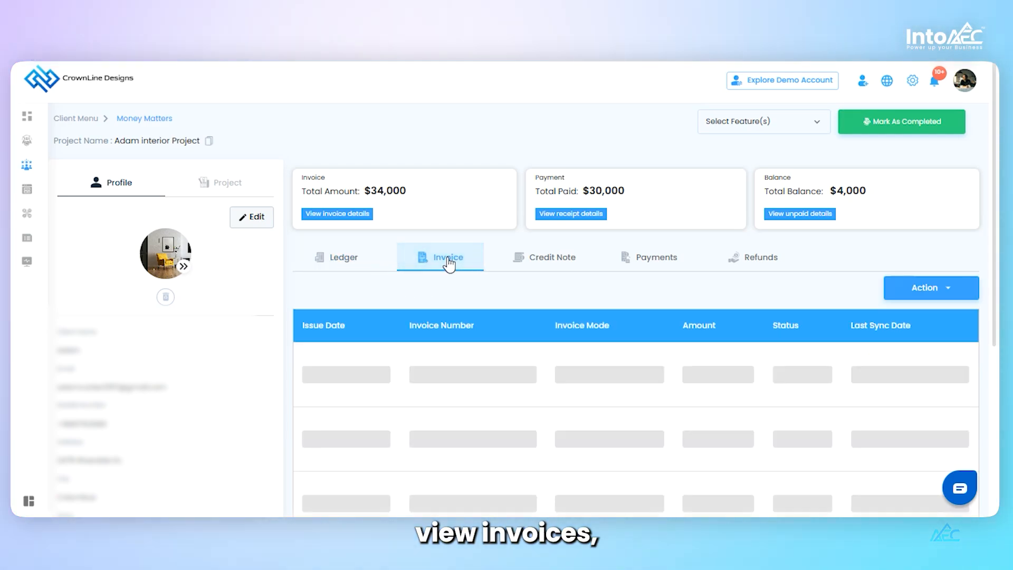
{"action": "left_click", "coordinate": [557, 265]}
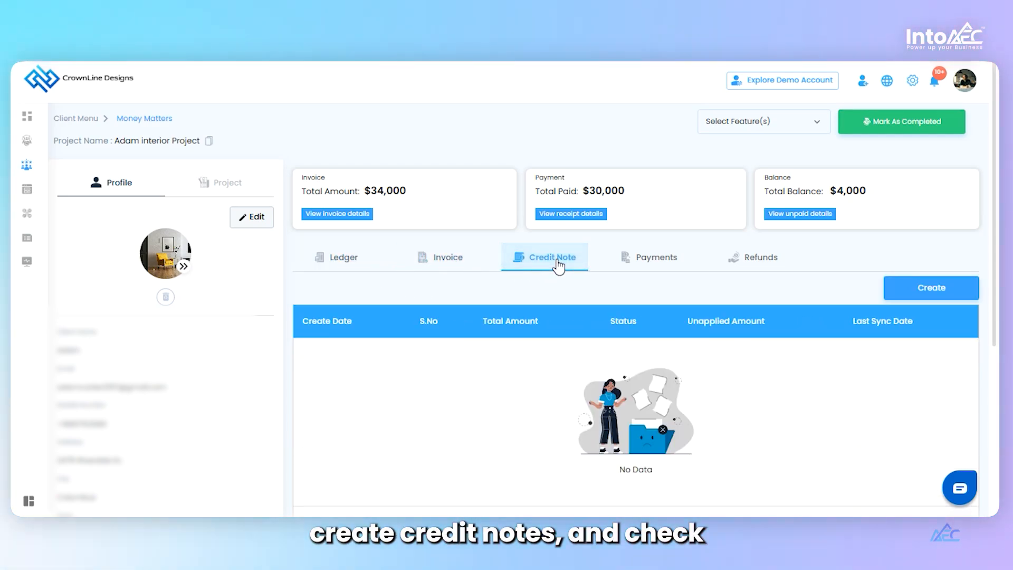
{"action": "left_click", "coordinate": [662, 270]}
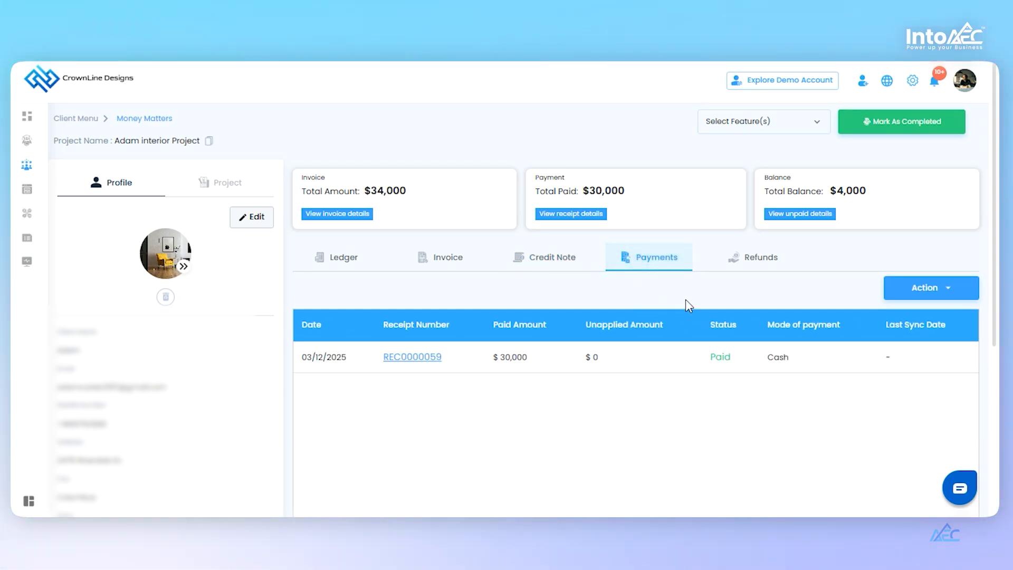
{"action": "left_click", "coordinate": [760, 260]}
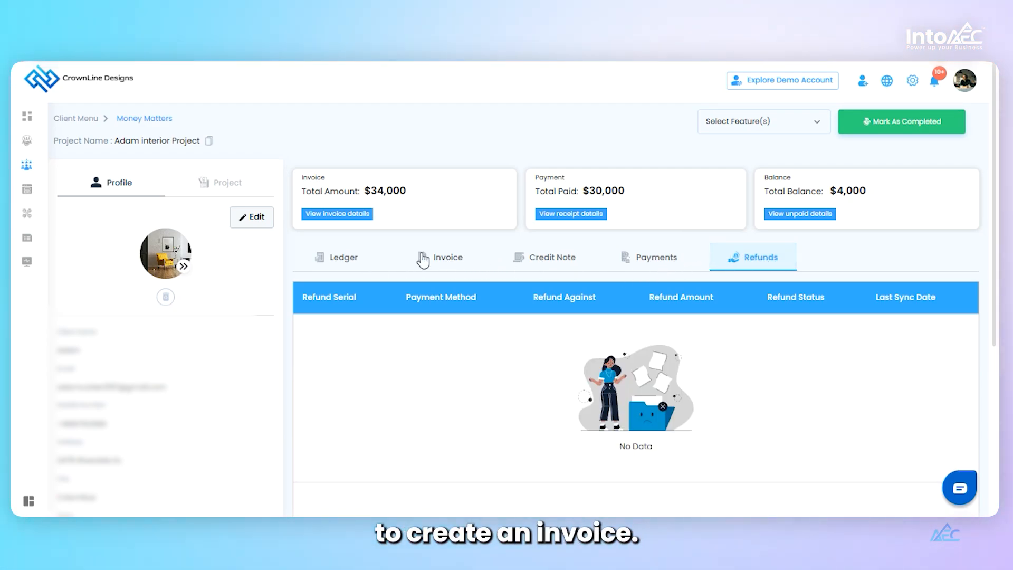
Start creating a new invoice from the project's invoice list.
{"action": "left_click", "coordinate": [447, 257]}
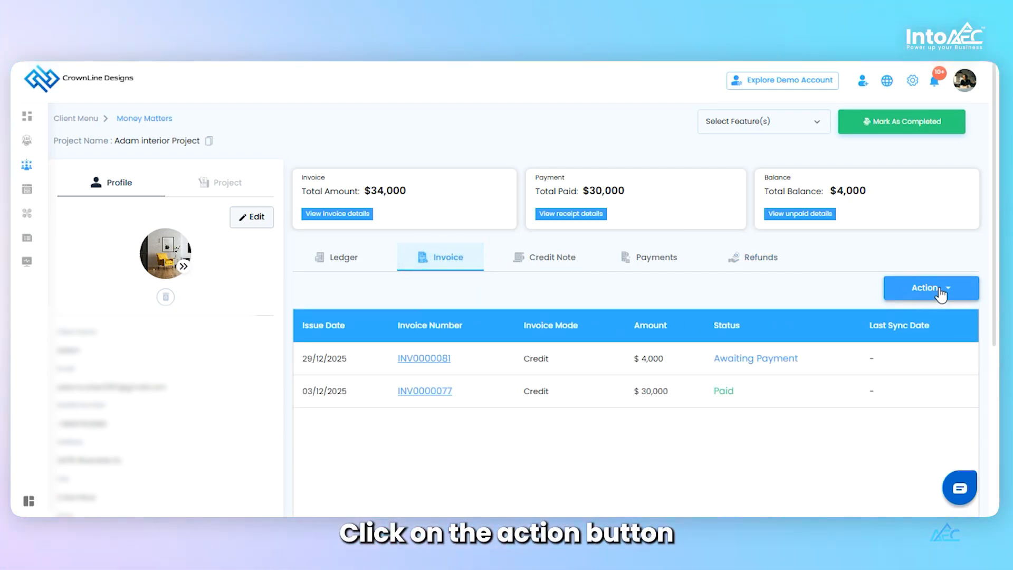
{"action": "left_click", "coordinate": [918, 291]}
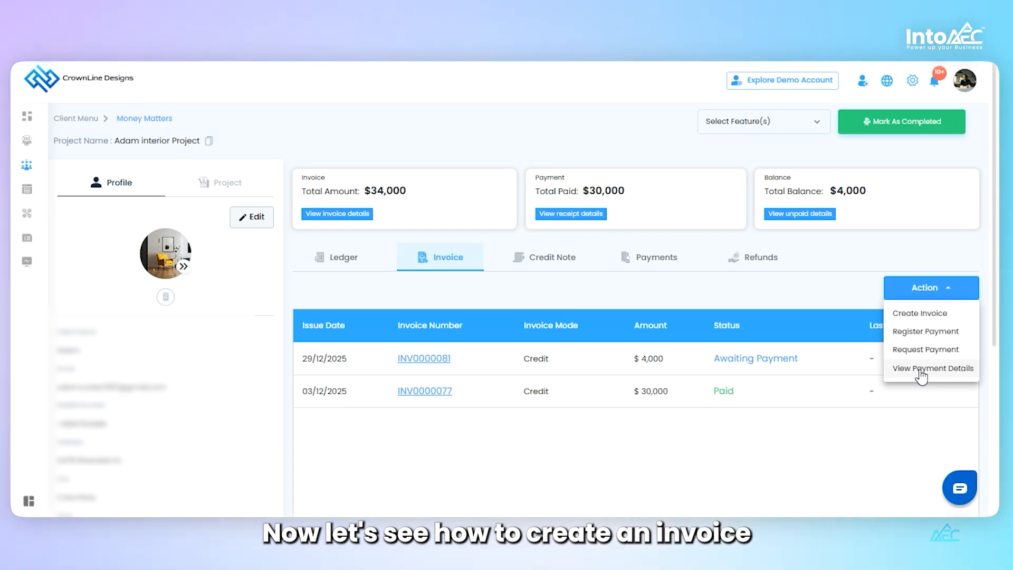
{"action": "left_click", "coordinate": [927, 315]}
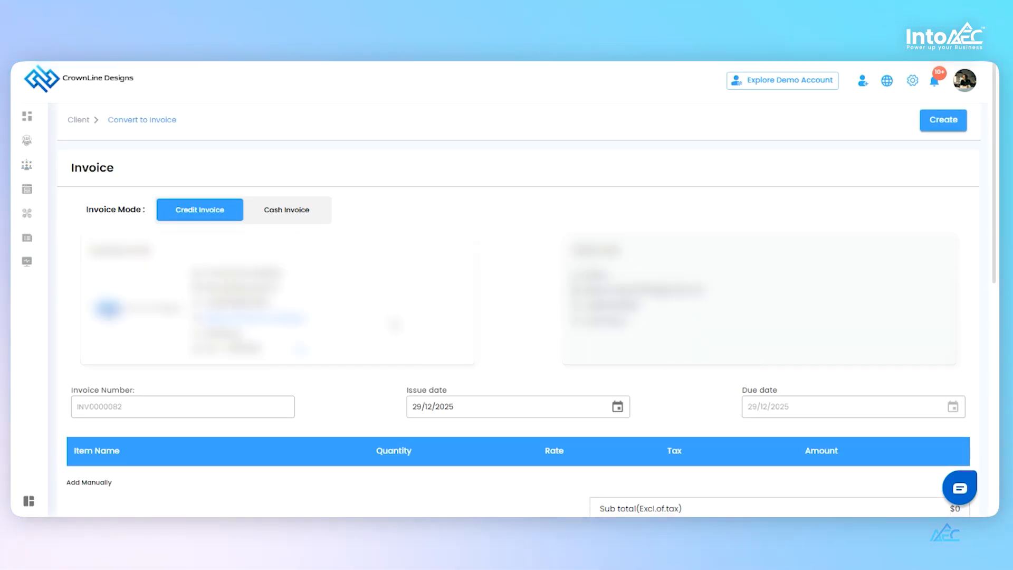
Try the Cash Invoice mode, add a blank item row, and return the invoice mode to Credit Invoice.
{"action": "scroll", "coordinate": [663, 301], "scroll_direction": "down", "scroll_amount": 1}
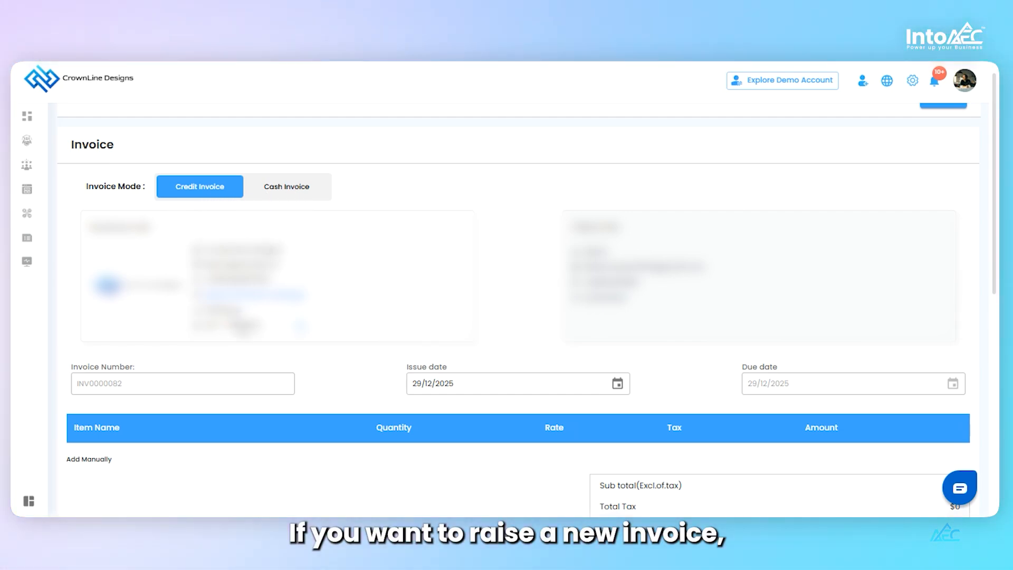
{"action": "left_click", "coordinate": [300, 193]}
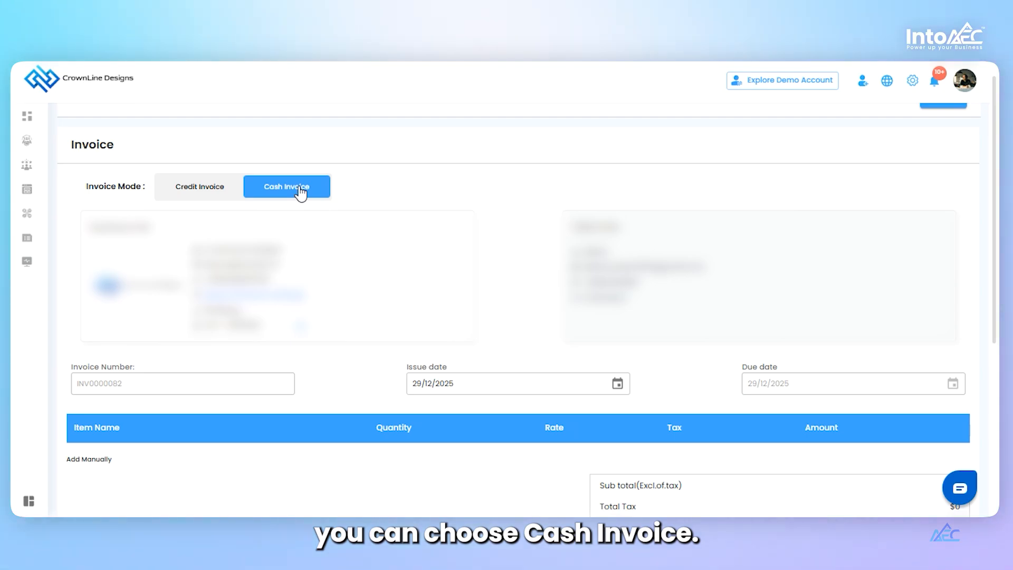
{"action": "scroll", "coordinate": [300, 390], "scroll_direction": "down", "scroll_amount": 4}
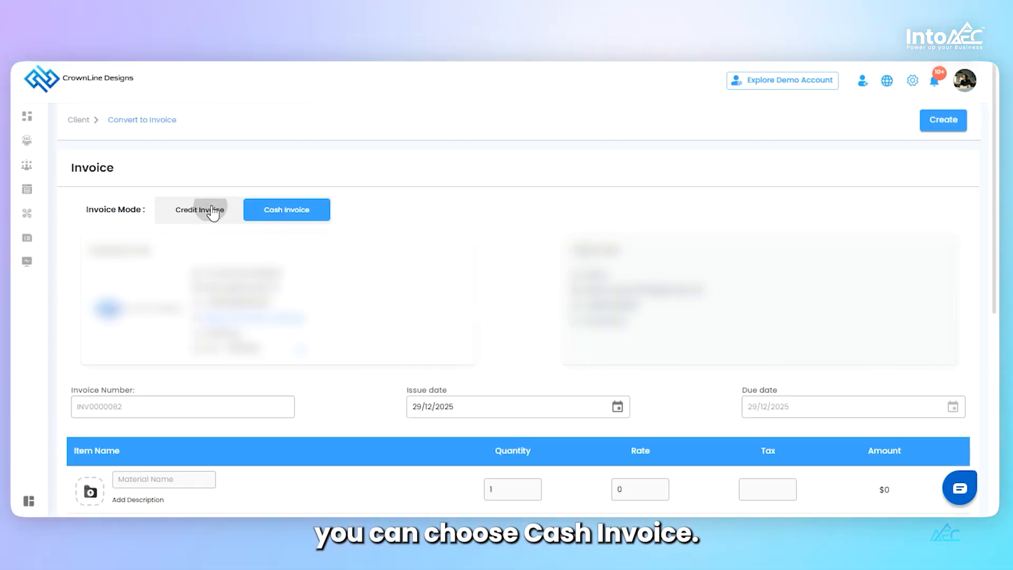
{"action": "left_click", "coordinate": [213, 212]}
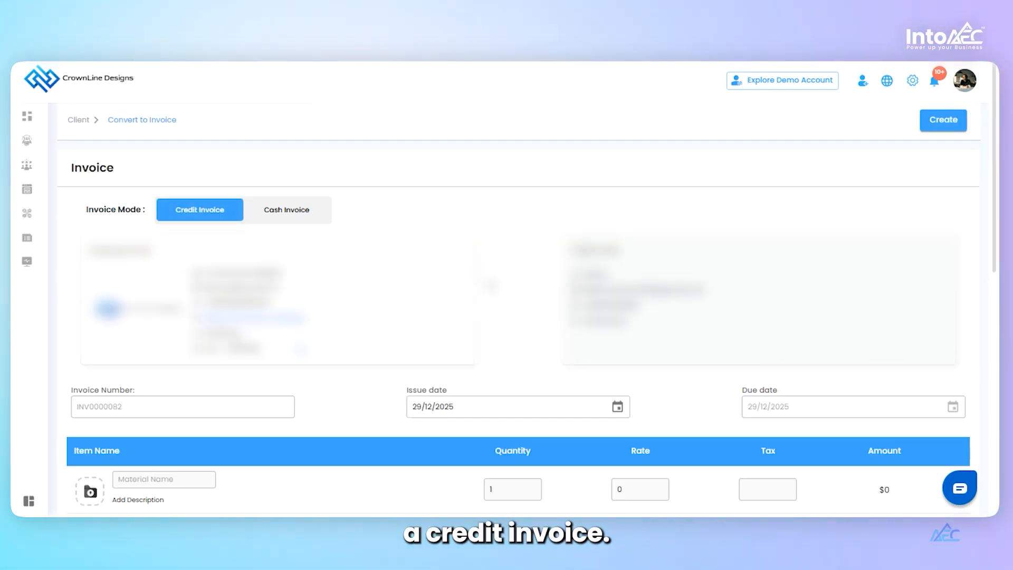
Check the issue date and fill in the first line item as Table with quantity 2 and rate 2000.
{"action": "scroll", "coordinate": [490, 277], "scroll_direction": "down", "scroll_amount": 3}
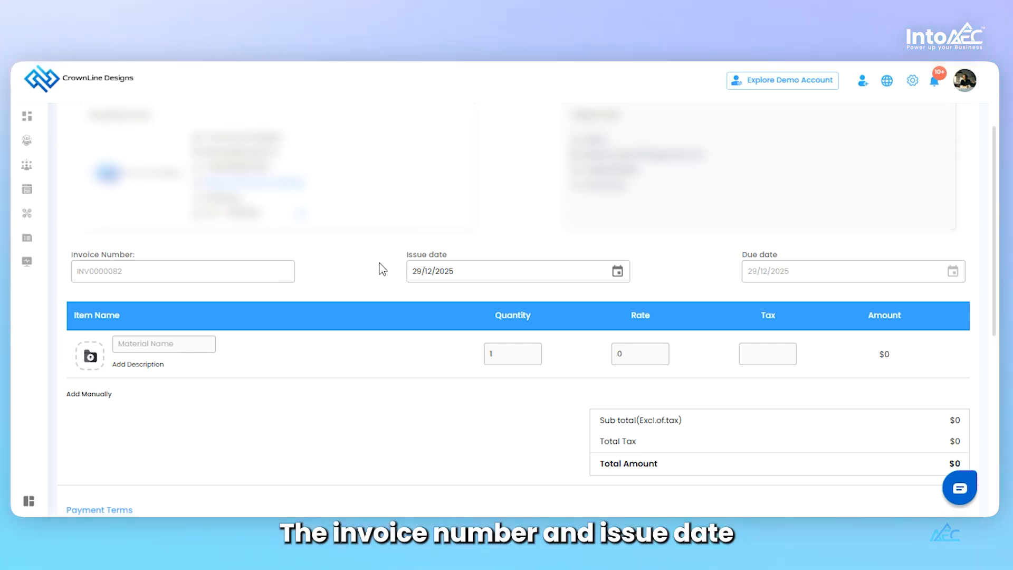
{"action": "left_click", "coordinate": [617, 272]}
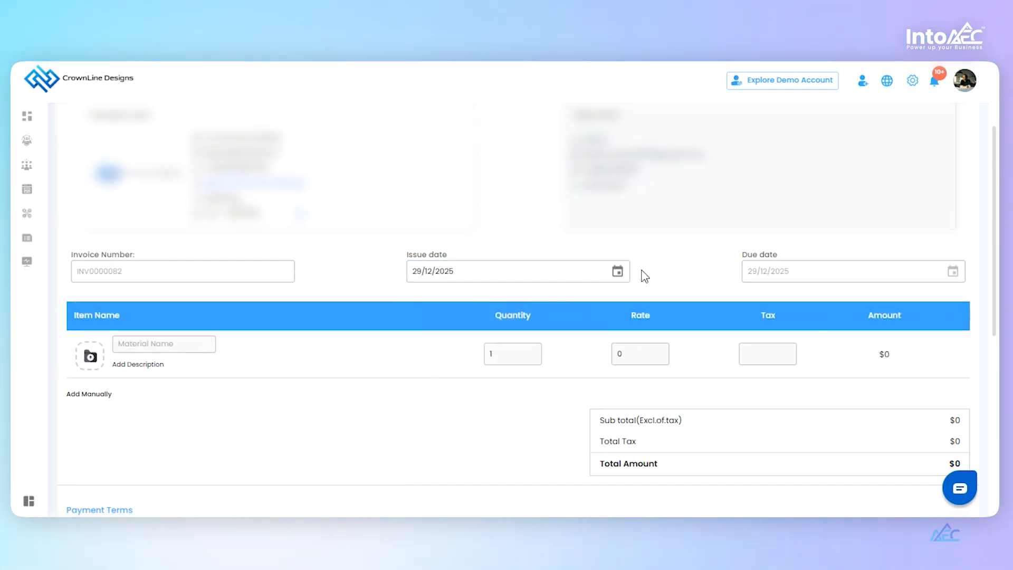
{"action": "scroll", "coordinate": [180, 289], "scroll_direction": "down", "scroll_amount": 1}
{"action": "left_click", "coordinate": [173, 284]}
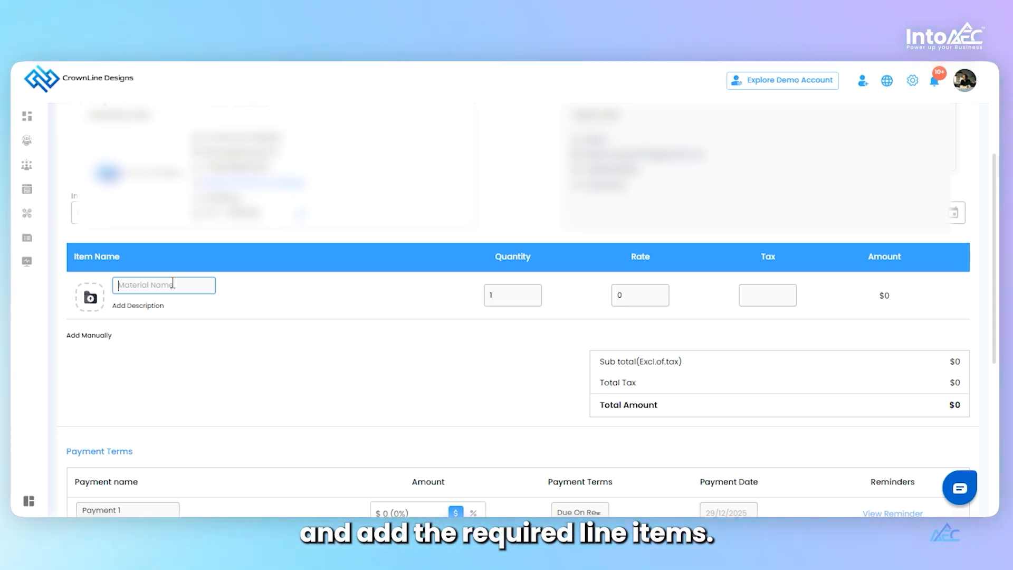
{"action": "type", "text": "Table"}
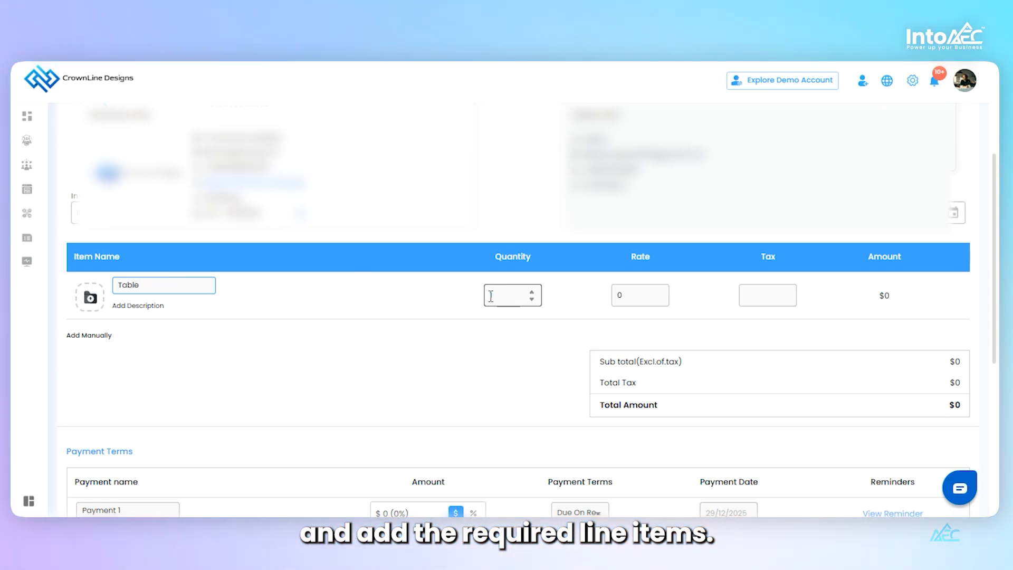
{"action": "double_click", "coordinate": [491, 296]}
{"action": "type", "text": "2"}
{"action": "double_click", "coordinate": [635, 296]}
{"action": "type", "text": "2000"}
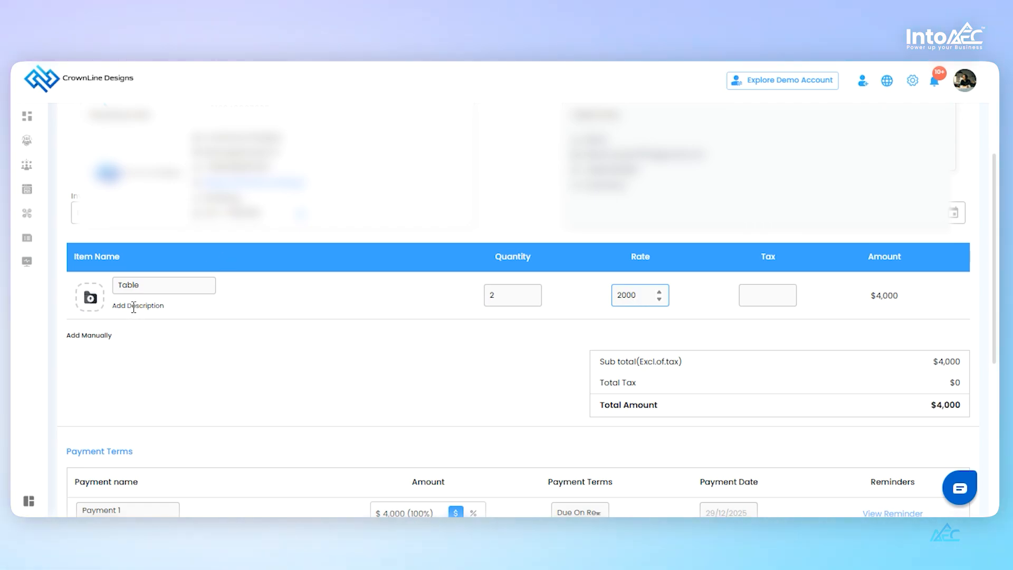
Add a second line item named Wardrobe with rate 4000, and set the tax to 10 for both items.
{"action": "left_click", "coordinate": [96, 336]}
{"action": "left_click", "coordinate": [155, 338]}
{"action": "type", "text": "Wardrobe"}
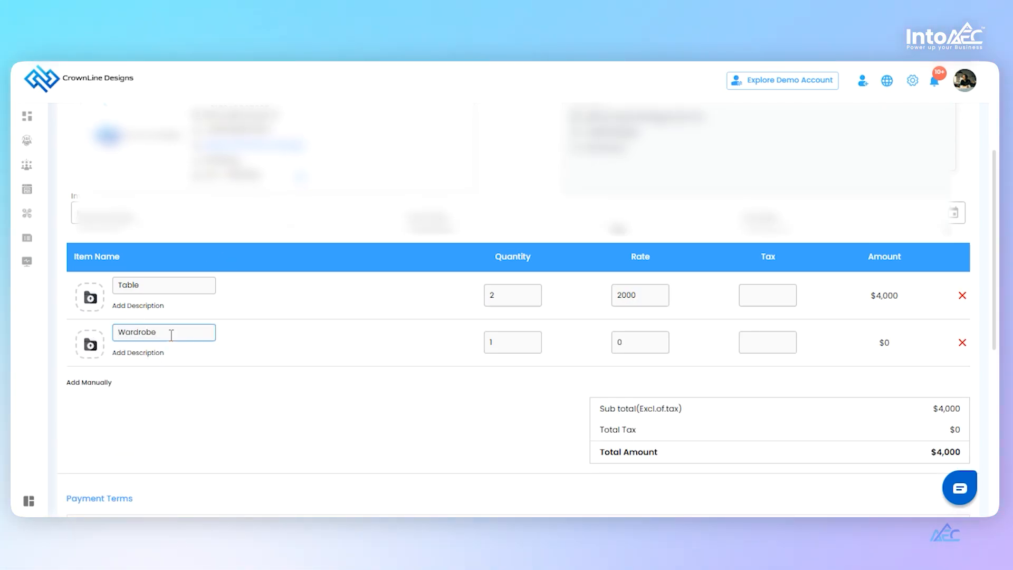
{"action": "double_click", "coordinate": [634, 342]}
{"action": "type", "text": "4000"}
{"action": "left_click", "coordinate": [752, 342]}
{"action": "type", "text": "10"}
Add two more payment terms to the invoice, Payment 2 and Payment 3.
{"action": "scroll", "coordinate": [586, 394], "scroll_direction": "down", "scroll_amount": 3}
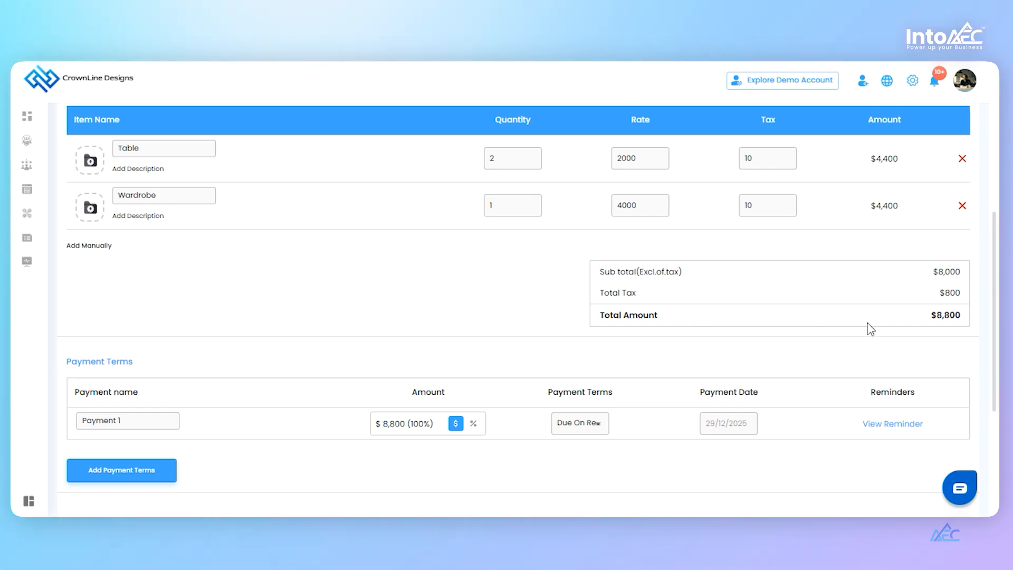
{"action": "scroll", "coordinate": [417, 351], "scroll_direction": "down", "scroll_amount": 3}
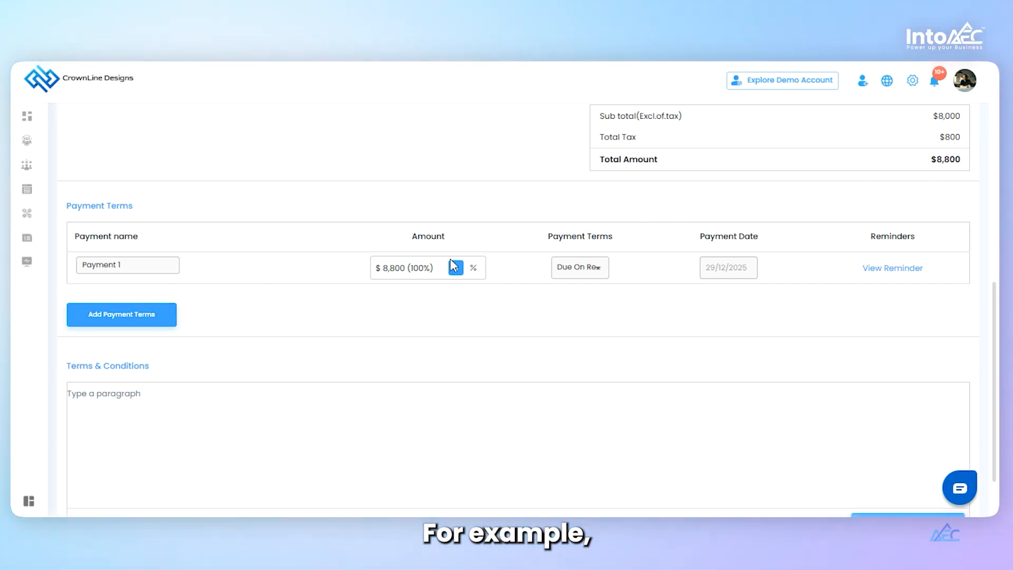
{"action": "left_click", "coordinate": [136, 318]}
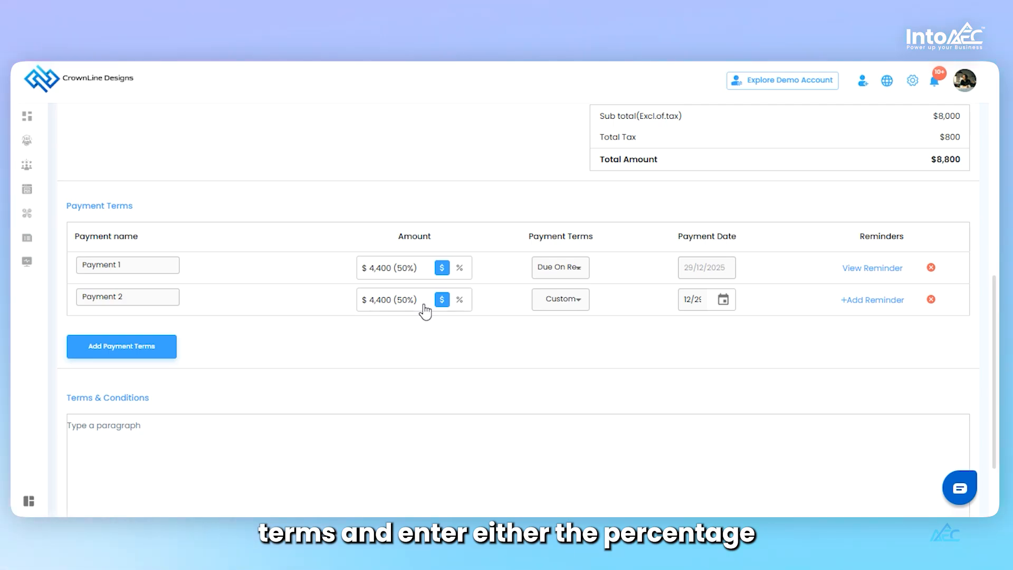
{"action": "left_click", "coordinate": [162, 351]}
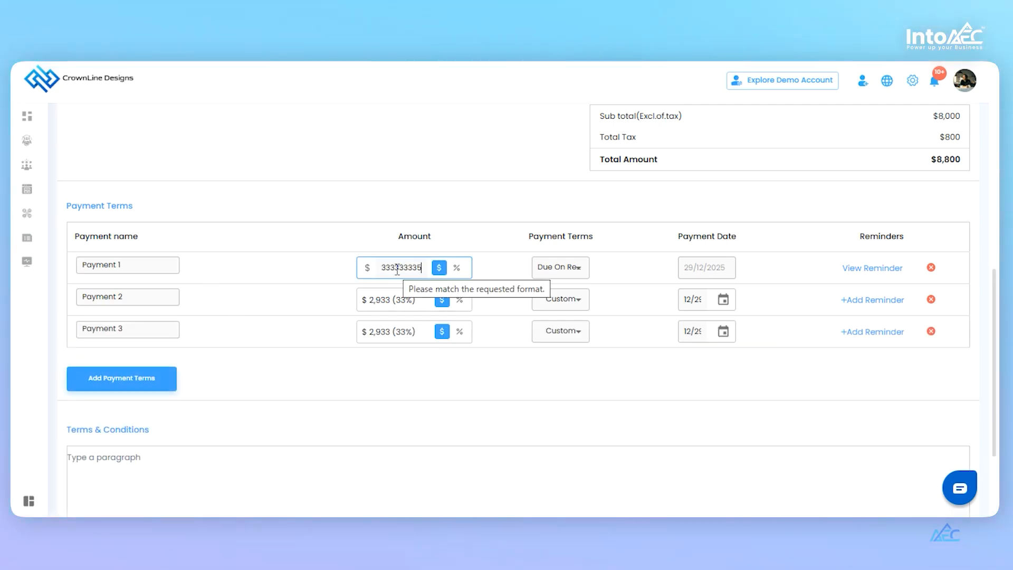
Switch the Payment 1 amount to percentage and set it to 40%.
{"action": "left_click", "coordinate": [458, 269]}
{"action": "left_click", "coordinate": [416, 265]}
{"action": "key", "text": "BackSpace"}
{"action": "key", "text": "BackSpace"}
{"action": "type", "text": "40"}
{"action": "left_click", "coordinate": [279, 276]}
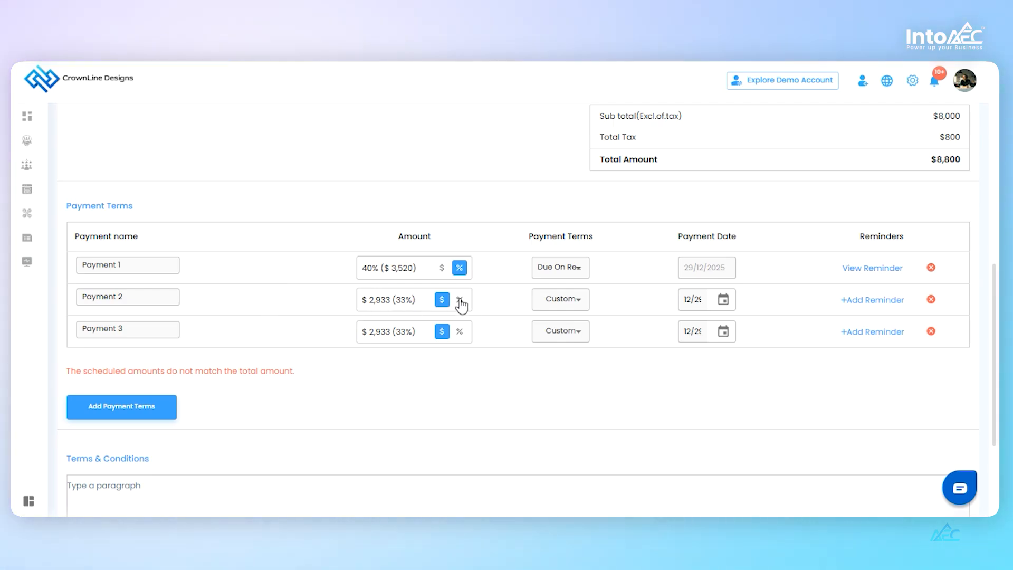
Switch the Payment 2 and Payment 3 amounts to percentage and set them to 30% and 20%.
{"action": "left_click", "coordinate": [460, 300]}
{"action": "left_click", "coordinate": [411, 300]}
{"action": "key", "text": "BackSpace"}
{"action": "type", "text": "0"}
{"action": "key", "text": "BackSpace"}
{"action": "key", "text": "BackSpace"}
{"action": "type", "text": "20"}
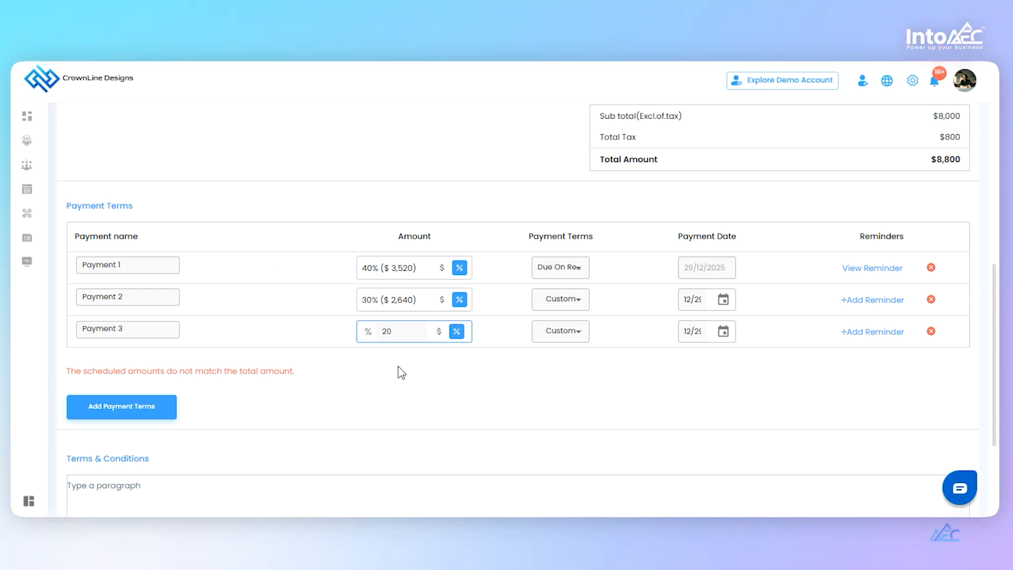
{"action": "left_click", "coordinate": [397, 371]}
Add a fourth payment term and give Payment 1 the Custom term with payment date December 31, 2025.
{"action": "left_click", "coordinate": [165, 412]}
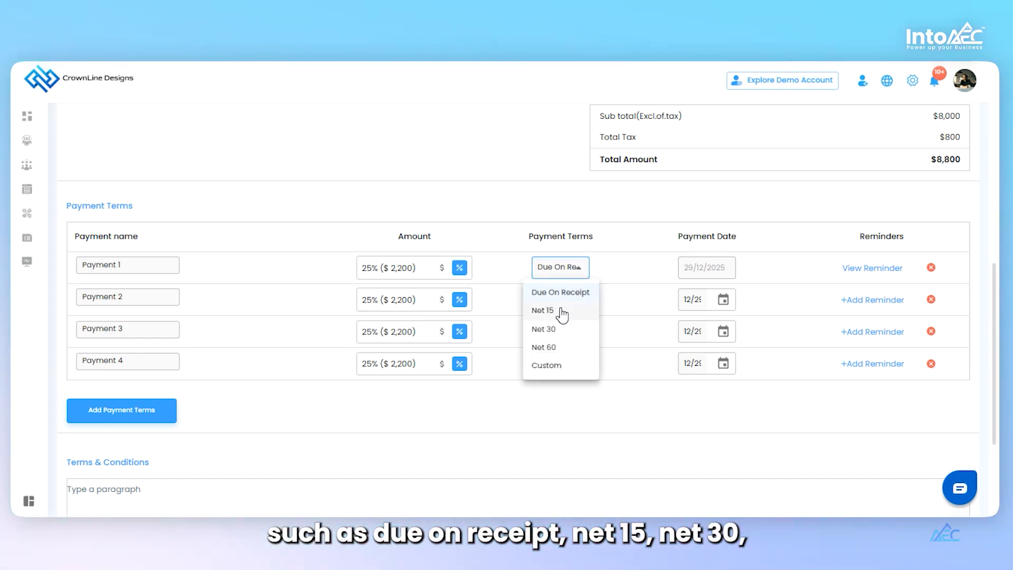
{"action": "left_click", "coordinate": [548, 366]}
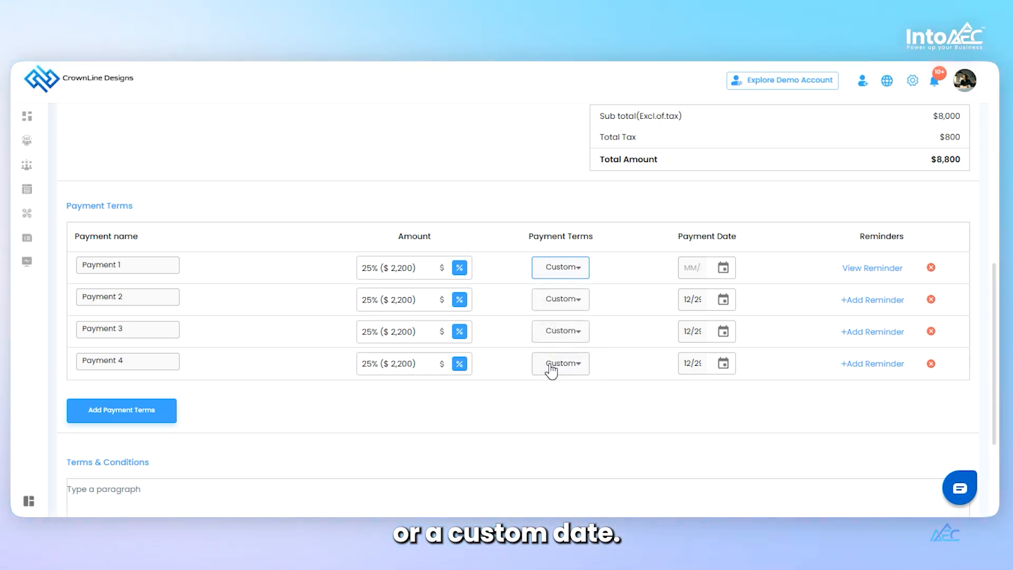
{"action": "left_click", "coordinate": [723, 269]}
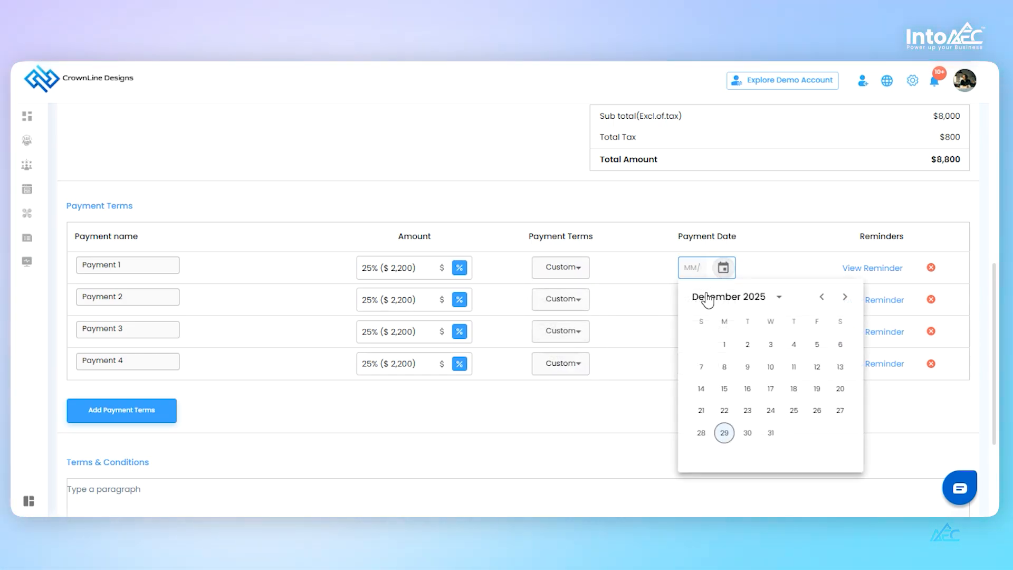
{"action": "left_click", "coordinate": [770, 433]}
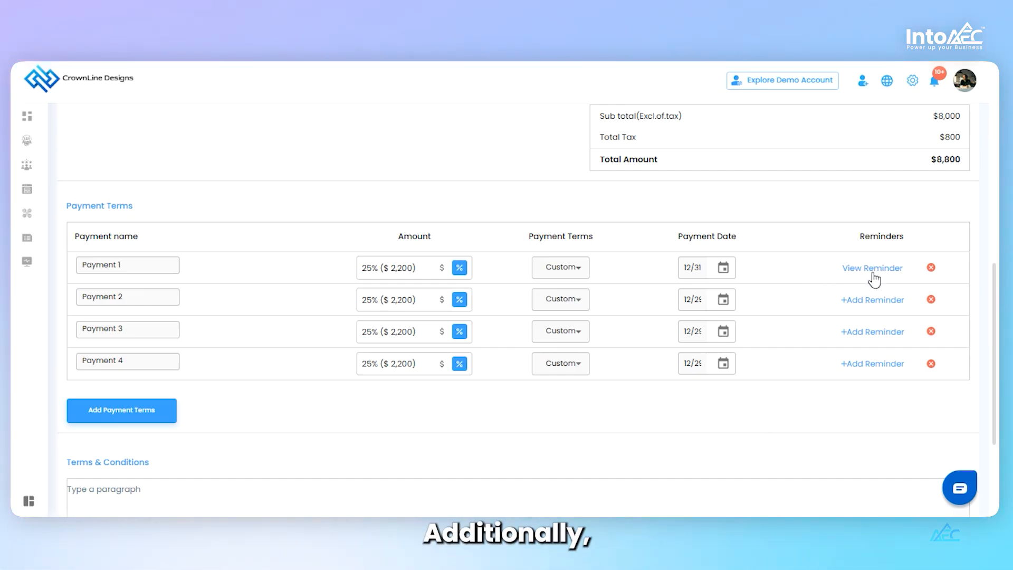
Set two reminders for Payment 1, dated 12/29/2025 and 12/30/2025, and save them.
{"action": "left_click", "coordinate": [872, 269]}
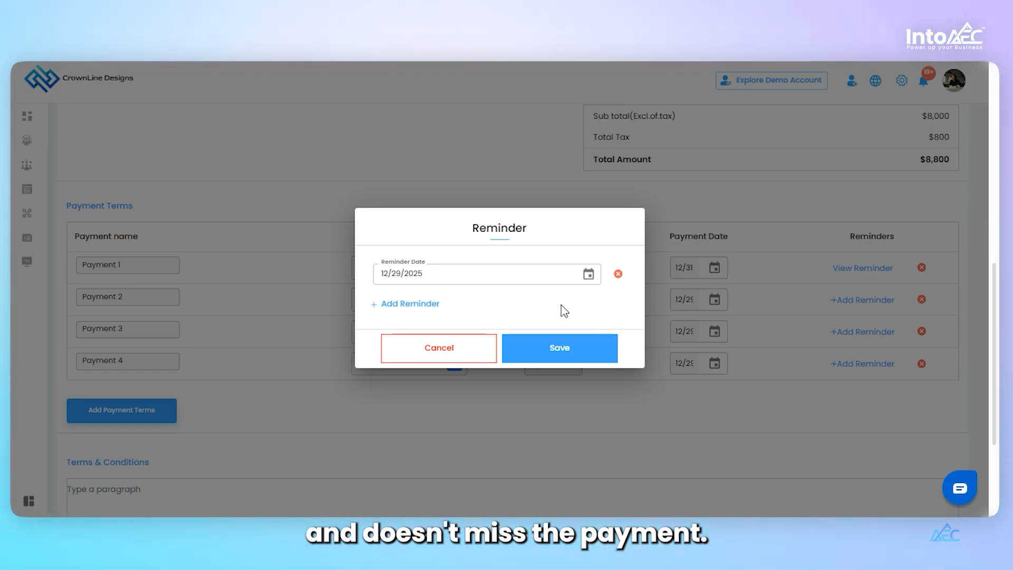
{"action": "left_click", "coordinate": [589, 274]}
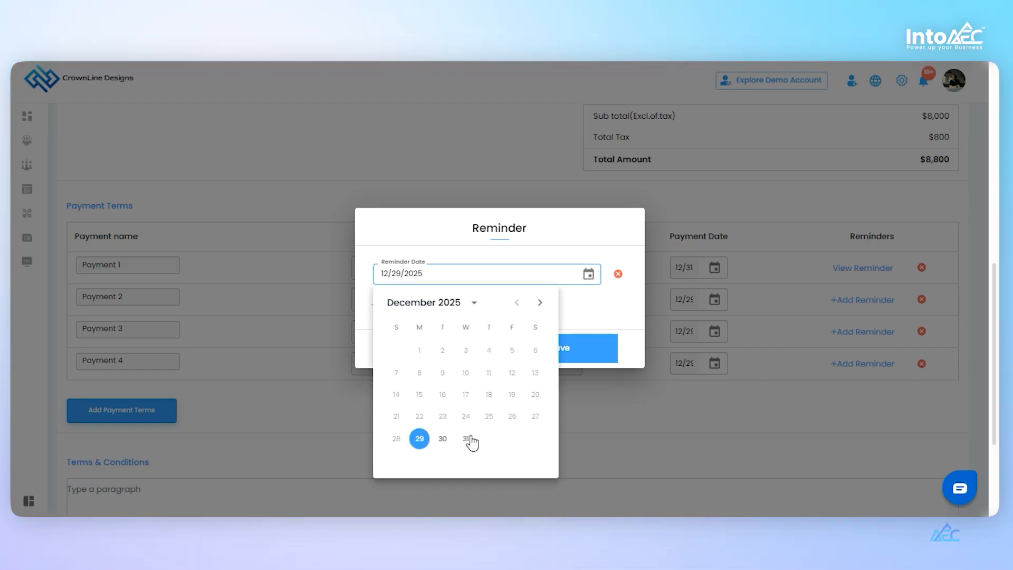
{"action": "left_click", "coordinate": [419, 439]}
{"action": "left_click", "coordinate": [422, 308]}
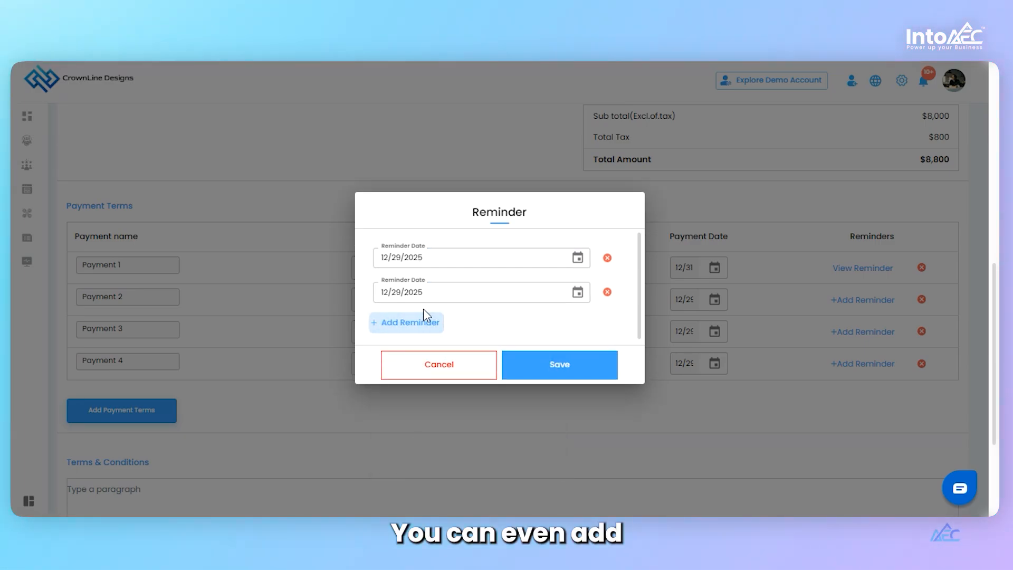
{"action": "left_click", "coordinate": [576, 293]}
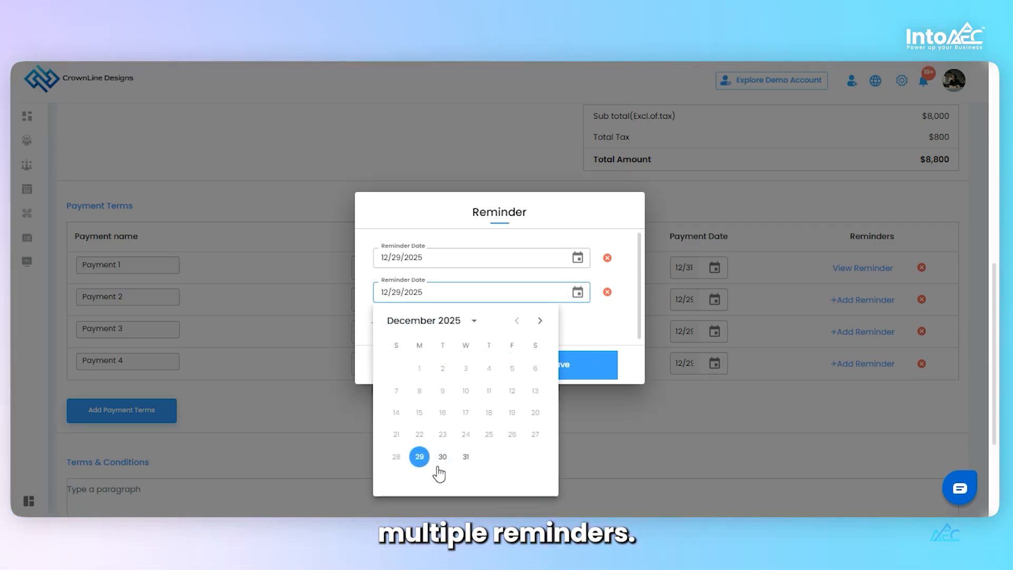
{"action": "left_click", "coordinate": [441, 458]}
{"action": "left_click", "coordinate": [563, 363]}
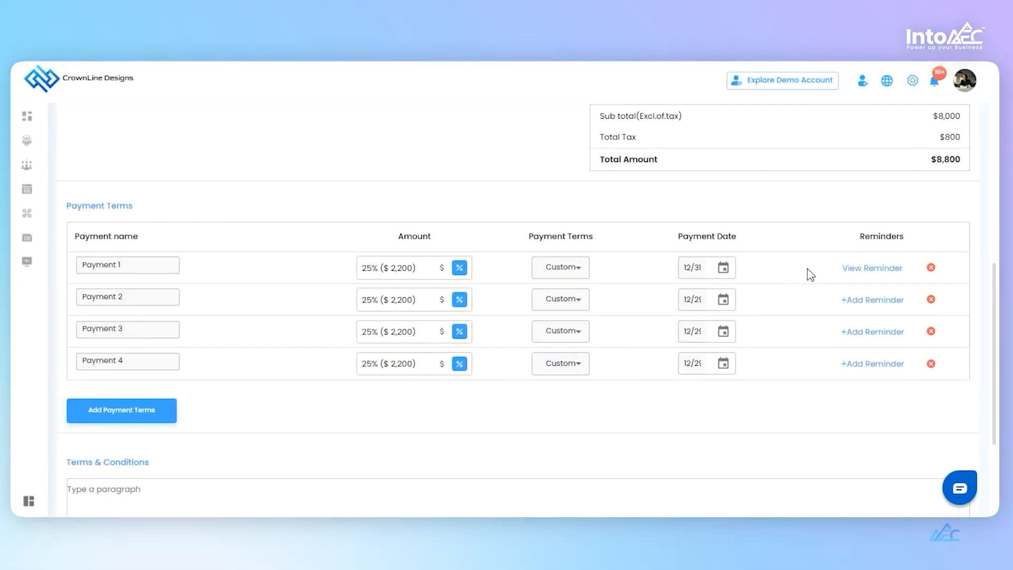
Set the Payment 2 date to January 10, 2026 and the Payment 3 date to mid-February 2026.
{"action": "left_click", "coordinate": [723, 299]}
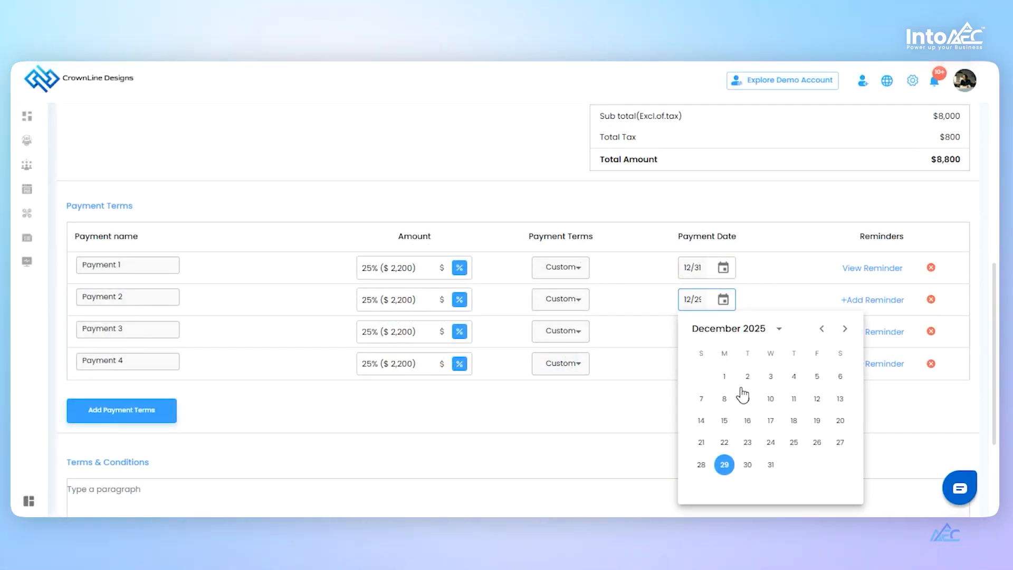
{"action": "left_click", "coordinate": [844, 328]}
{"action": "left_click", "coordinate": [839, 400]}
{"action": "left_click", "coordinate": [723, 331]}
{"action": "left_click", "coordinate": [844, 146]}
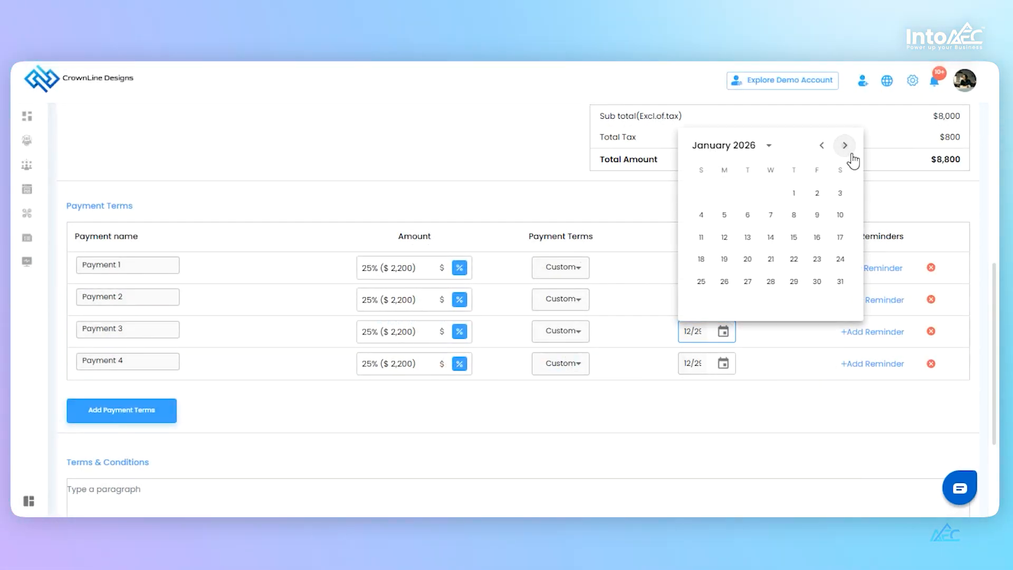
{"action": "left_click", "coordinate": [746, 258]}
Set the Payment 4 date to March 17, 2026.
{"action": "left_click", "coordinate": [722, 363]}
{"action": "left_click", "coordinate": [845, 177]}
{"action": "left_click", "coordinate": [845, 178]}
{"action": "left_click", "coordinate": [845, 178]}
{"action": "left_click", "coordinate": [748, 270]}
Fill in the invoice's terms and conditions from the Invoice T&C template and look through the inserted text.
{"action": "scroll", "coordinate": [608, 414], "scroll_direction": "down", "scroll_amount": 4}
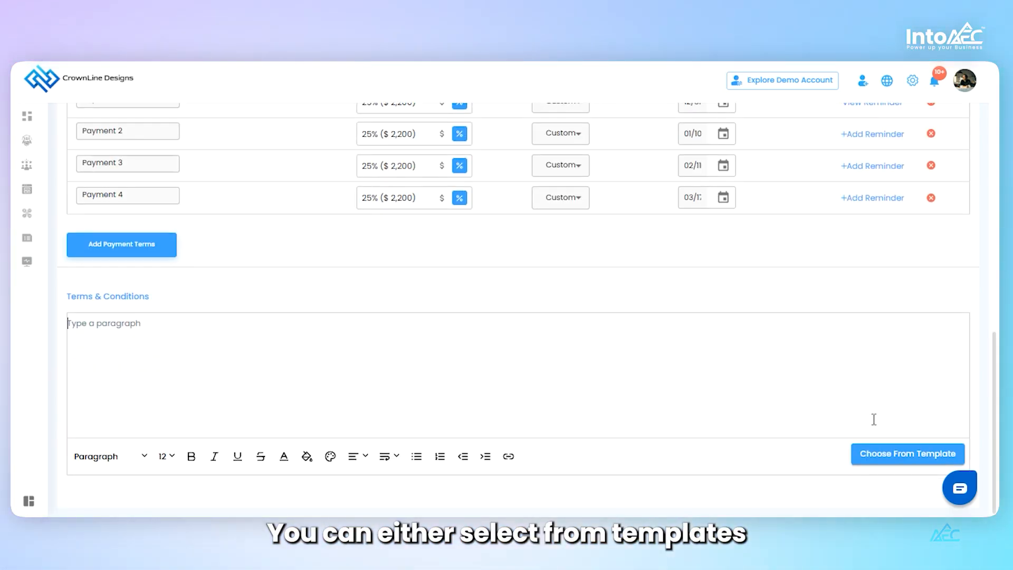
{"action": "left_click", "coordinate": [888, 455]}
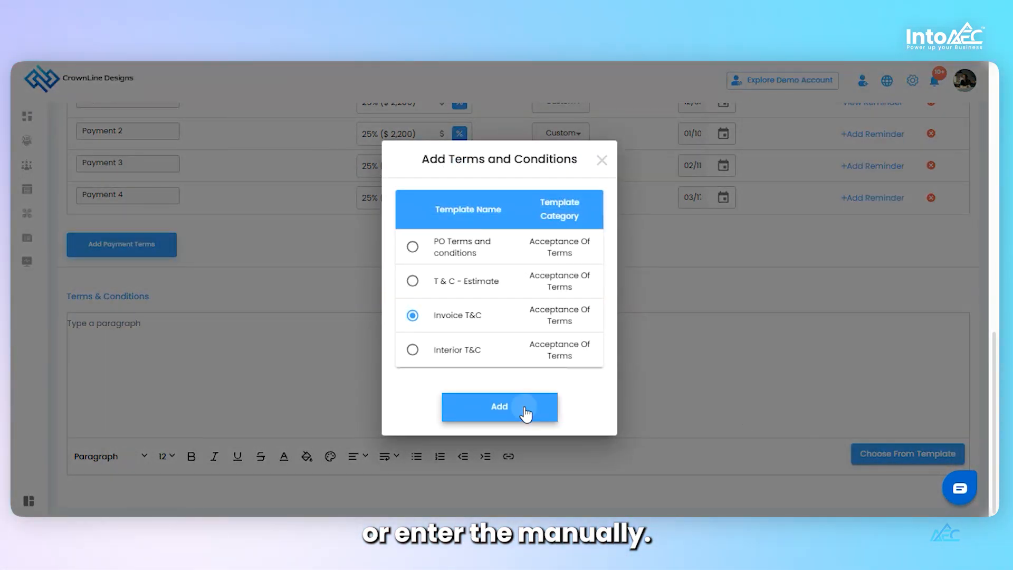
{"action": "left_click", "coordinate": [526, 414]}
{"action": "scroll", "coordinate": [225, 349], "scroll_direction": "down", "scroll_amount": 5}
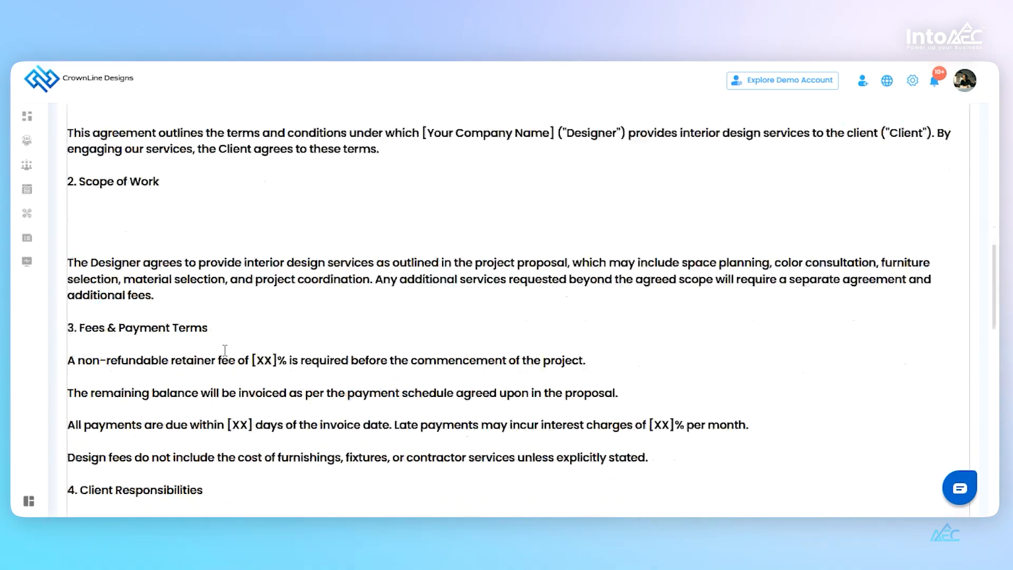
{"action": "scroll", "coordinate": [225, 350], "scroll_direction": "down", "scroll_amount": 15}
{"action": "scroll", "coordinate": [225, 350], "scroll_direction": "up", "scroll_amount": 20}
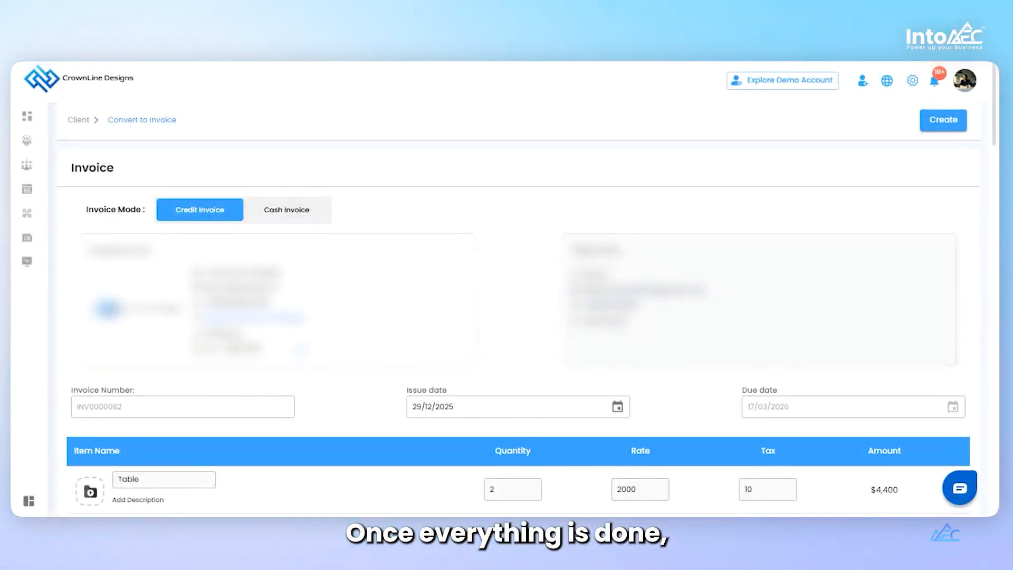
Create the invoice, review its Invoice Sent email and send it to the client.
{"action": "left_click", "coordinate": [943, 126]}
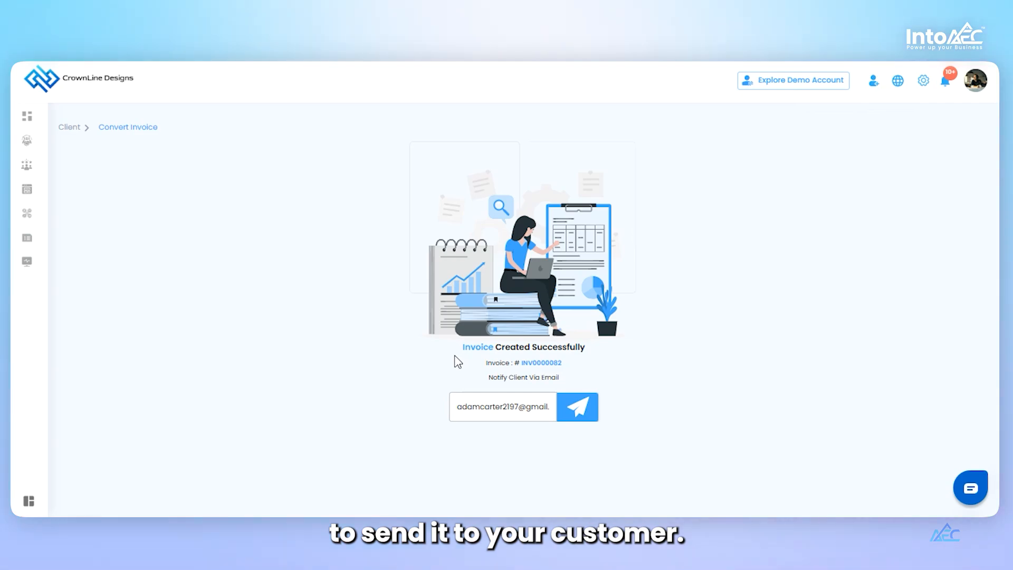
{"action": "left_click", "coordinate": [582, 420]}
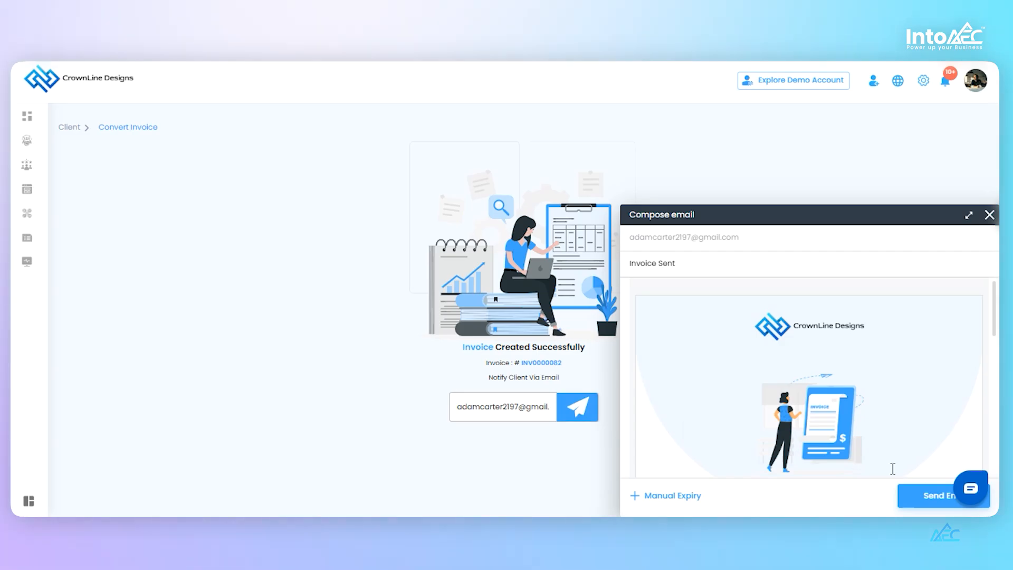
{"action": "scroll", "coordinate": [914, 408], "scroll_direction": "down", "scroll_amount": 3}
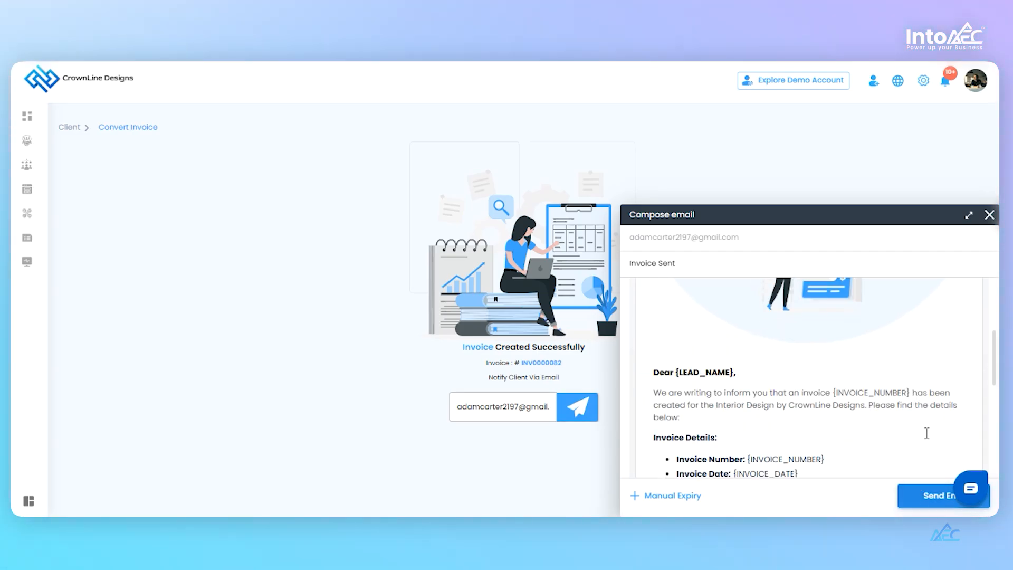
{"action": "scroll", "coordinate": [927, 431], "scroll_direction": "down", "scroll_amount": 3}
{"action": "scroll", "coordinate": [886, 369], "scroll_direction": "up", "scroll_amount": 2}
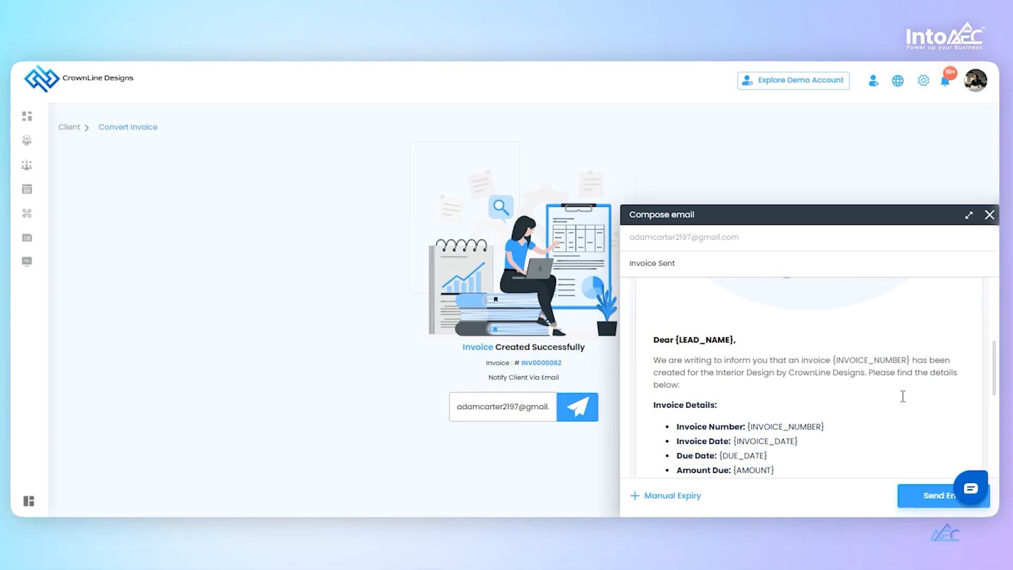
{"action": "scroll", "coordinate": [903, 396], "scroll_direction": "down", "scroll_amount": 2}
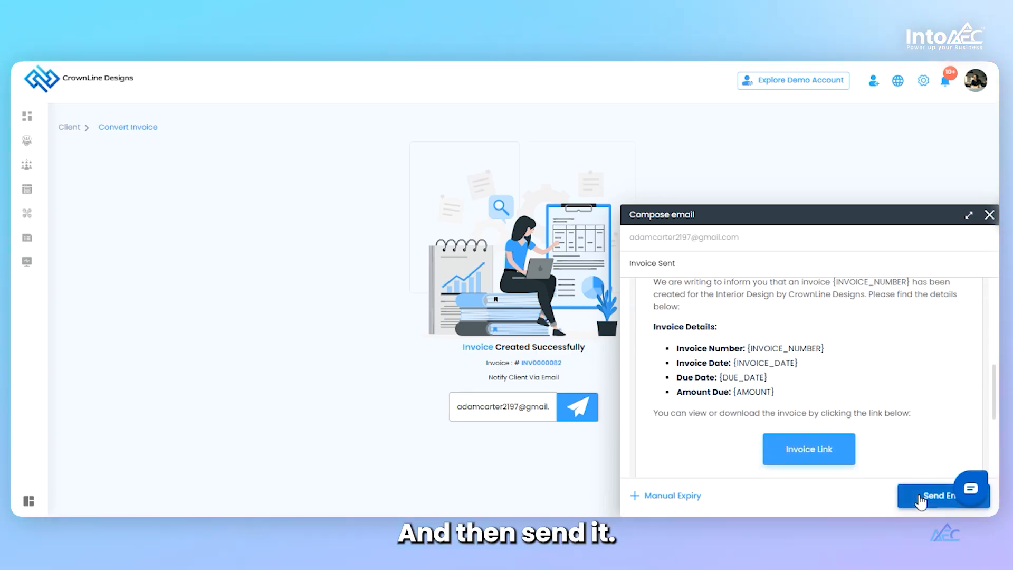
{"action": "left_click", "coordinate": [918, 495]}
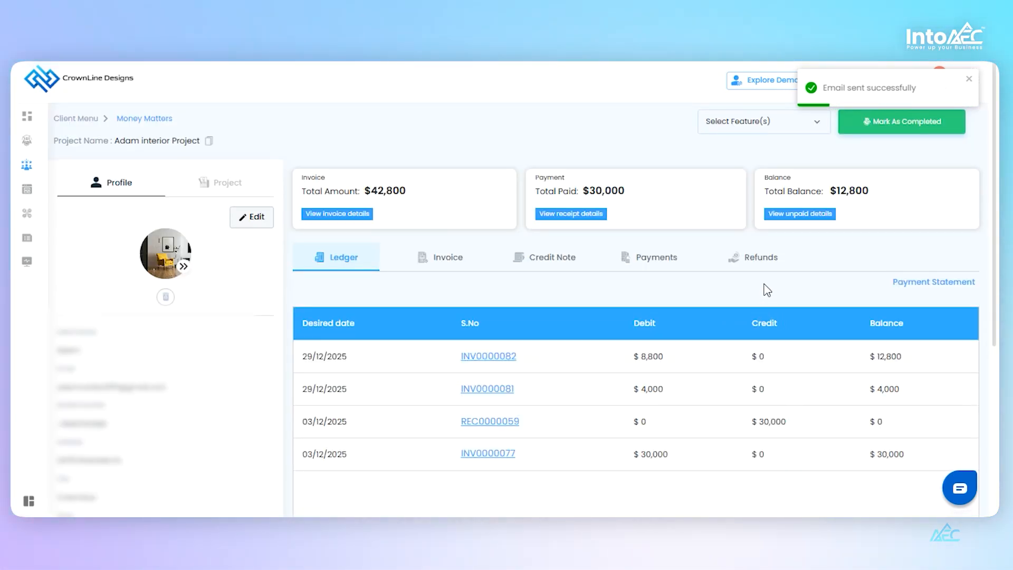
Review the project's invoice list and the unpaid invoice details, and return to the client's Money Matters page.
{"action": "left_click", "coordinate": [451, 265]}
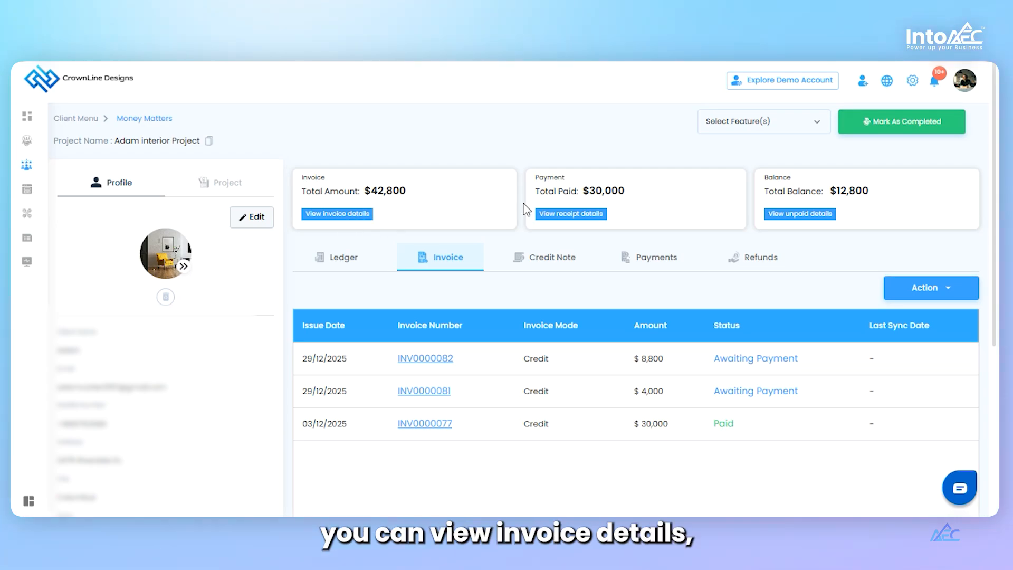
{"action": "left_click", "coordinate": [799, 214]}
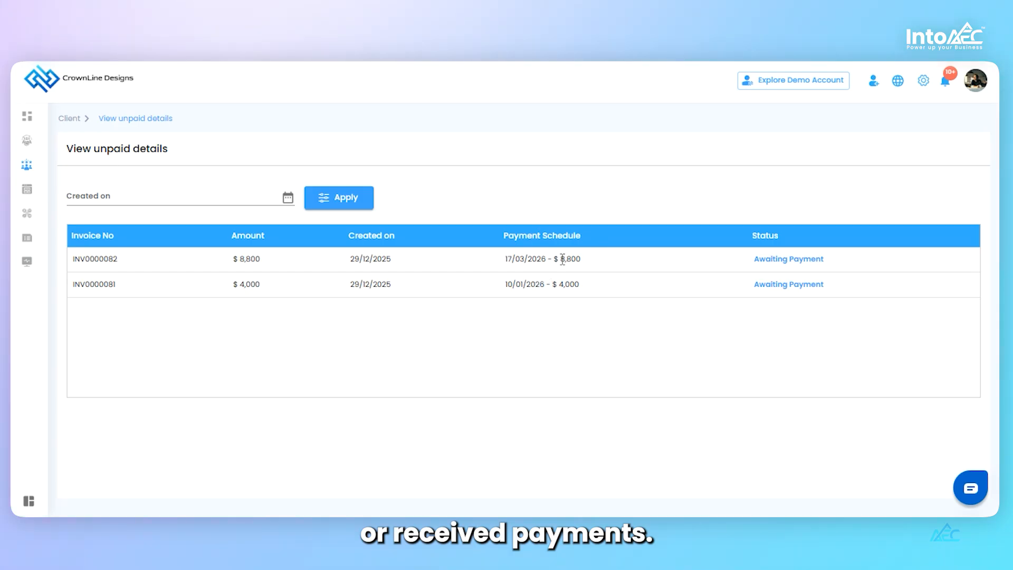
{"action": "left_click", "coordinate": [70, 119]}
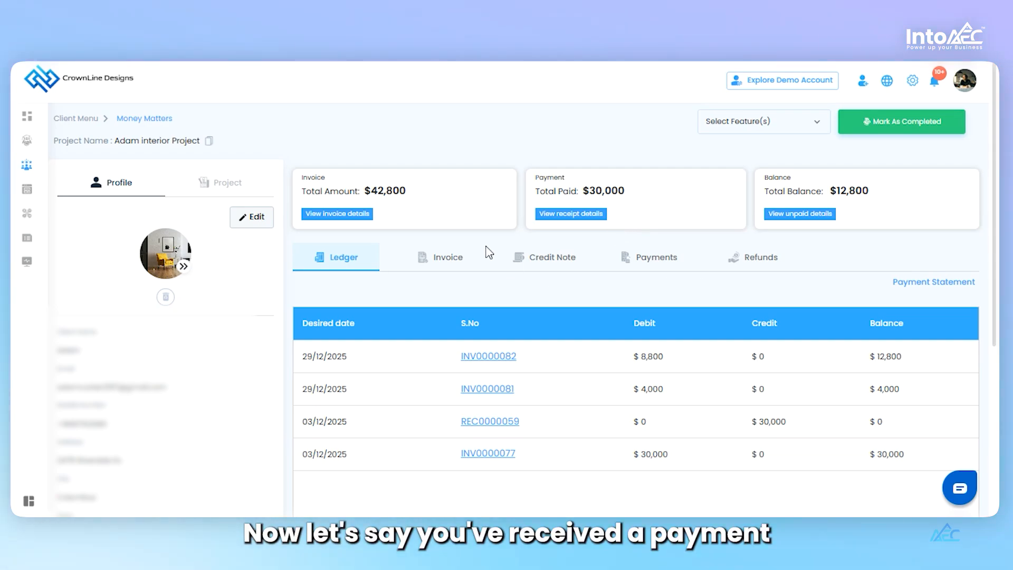
Start registering a payment from the project's invoices and enter 7500 as the amount received for the $8,800 invoice.
{"action": "left_click", "coordinate": [456, 265]}
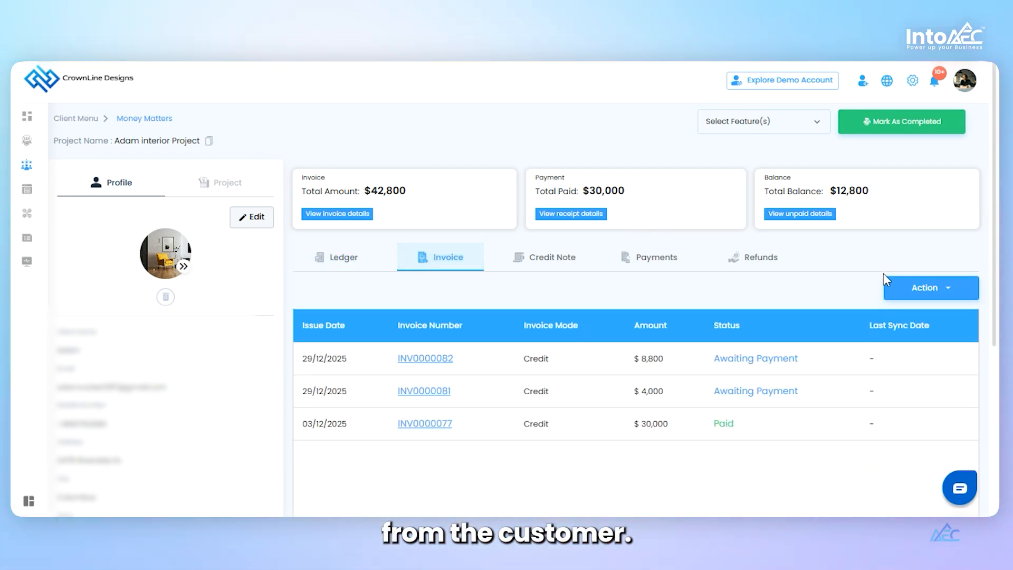
{"action": "left_click", "coordinate": [944, 290]}
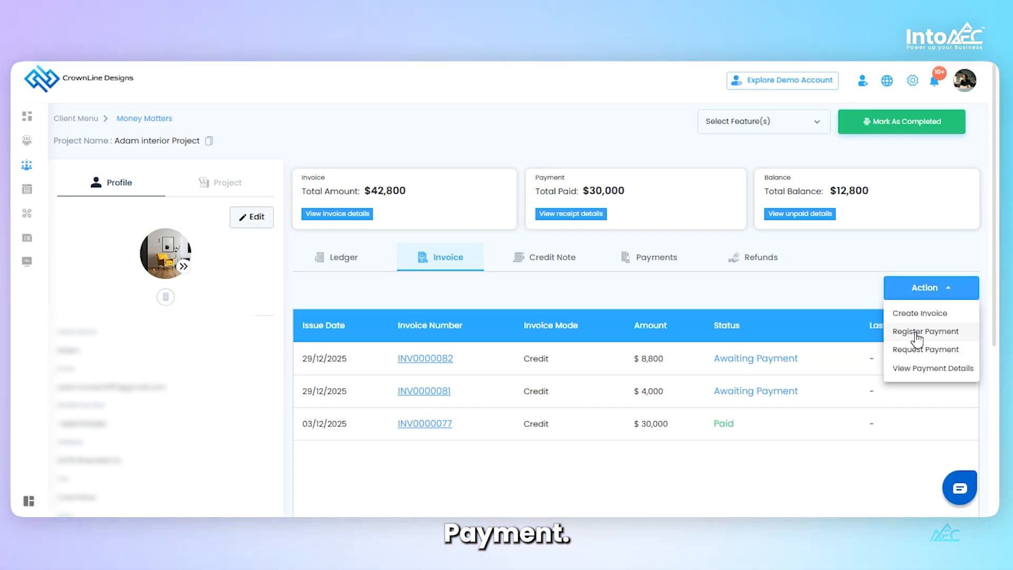
{"action": "left_click", "coordinate": [917, 332]}
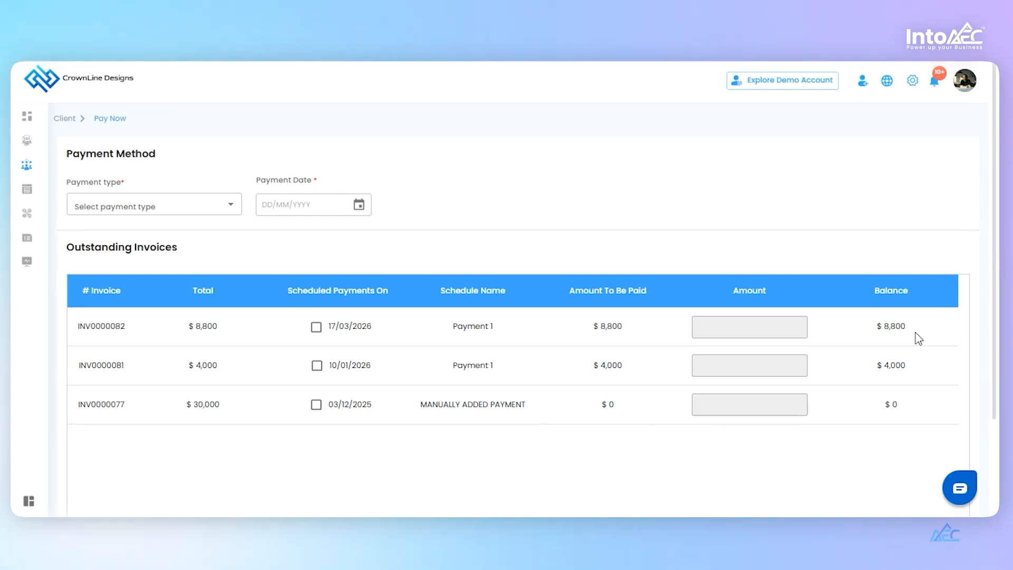
{"action": "left_click", "coordinate": [315, 328]}
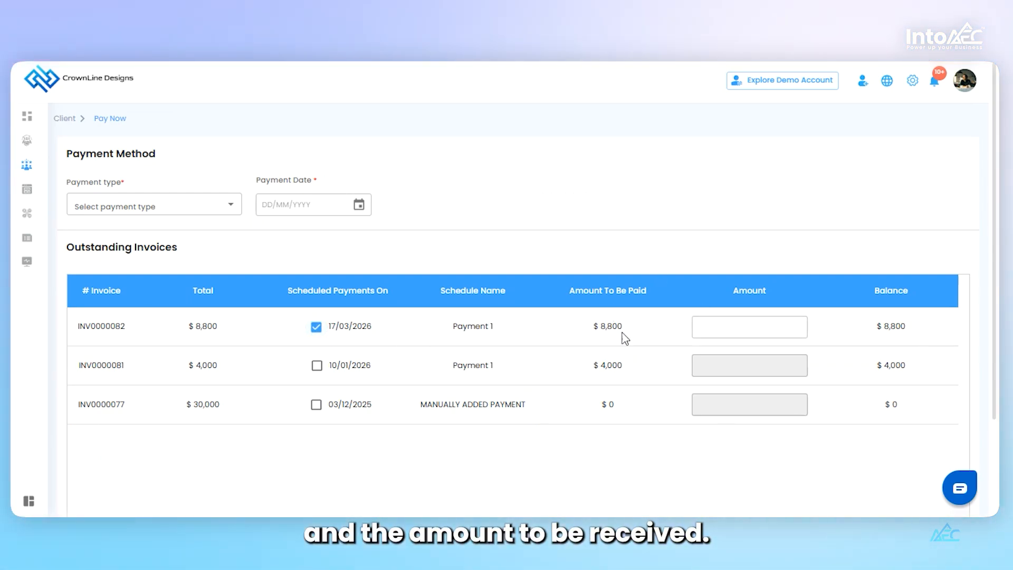
{"action": "left_click_drag", "start_coordinate": [601, 327], "coordinate": [631, 329]}
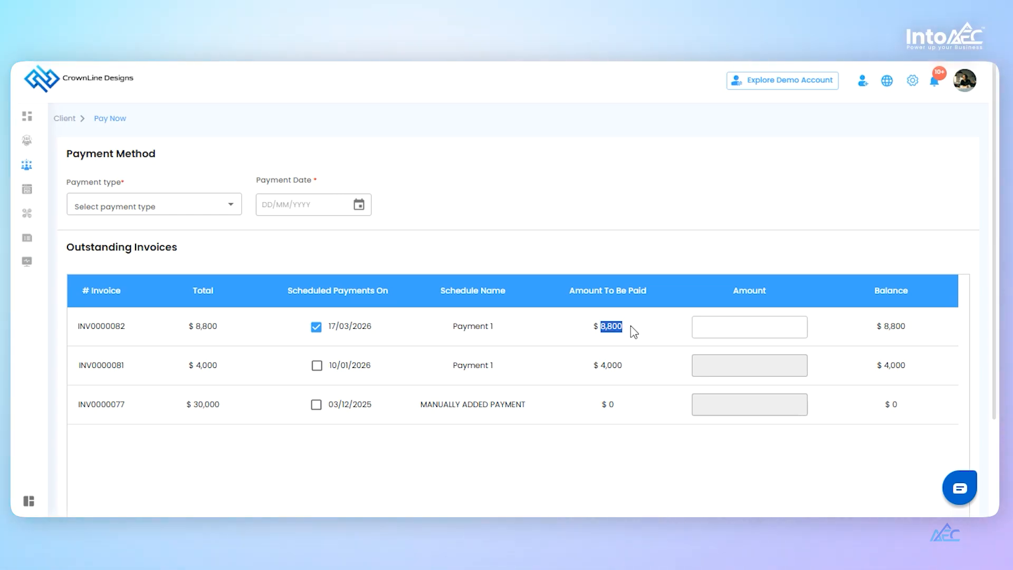
{"action": "left_click", "coordinate": [697, 330]}
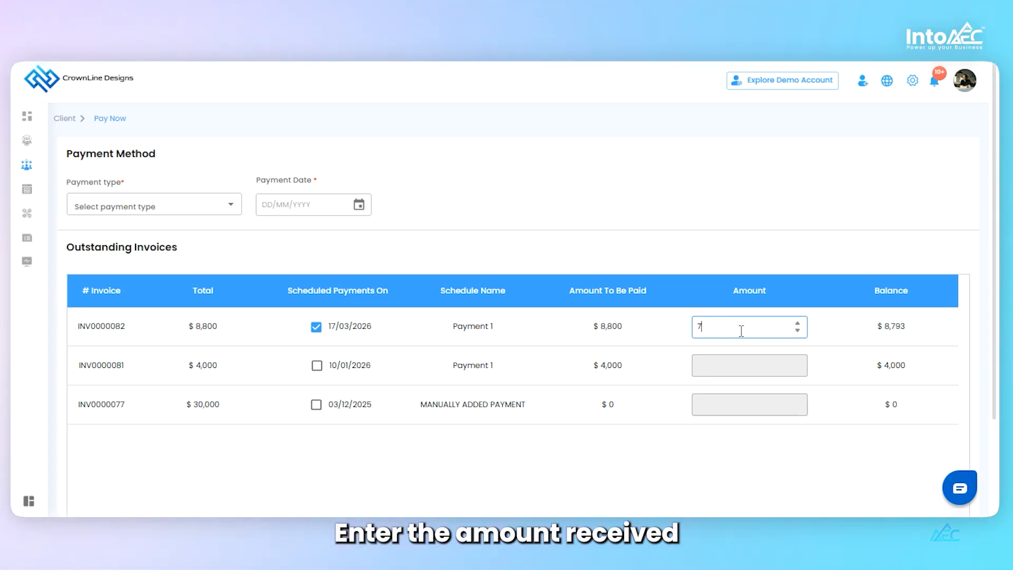
{"action": "type", "text": "7500"}
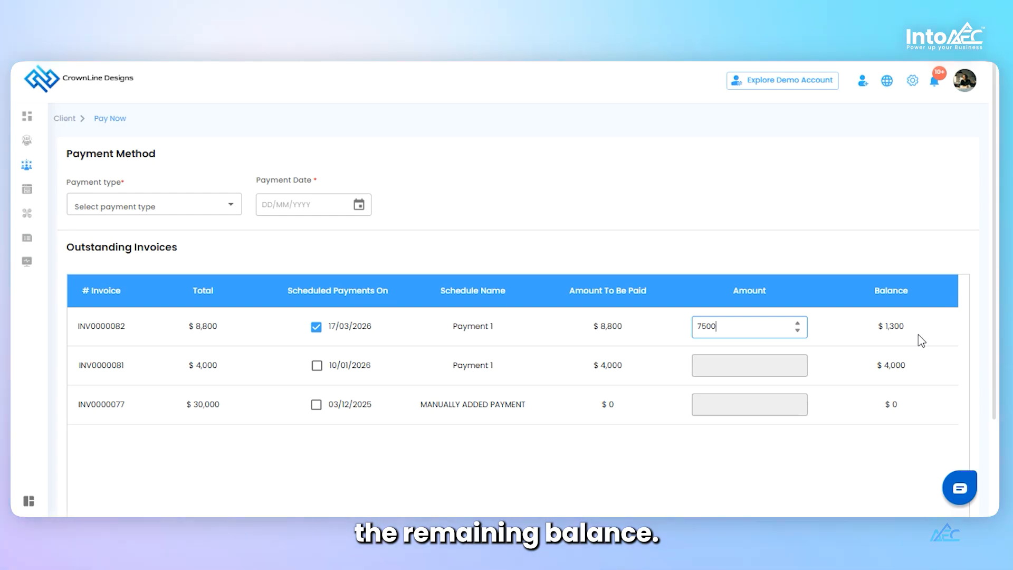
Set the payment type to Cash and the payment date to December 29, 2025, and update the payment.
{"action": "left_click", "coordinate": [217, 205]}
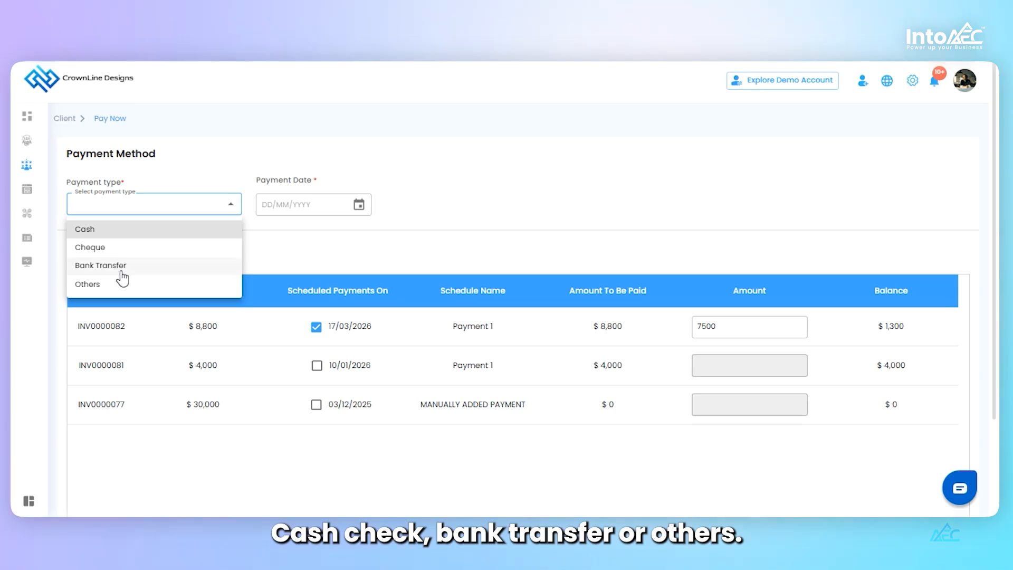
{"action": "left_click", "coordinate": [128, 232]}
{"action": "left_click", "coordinate": [363, 209]}
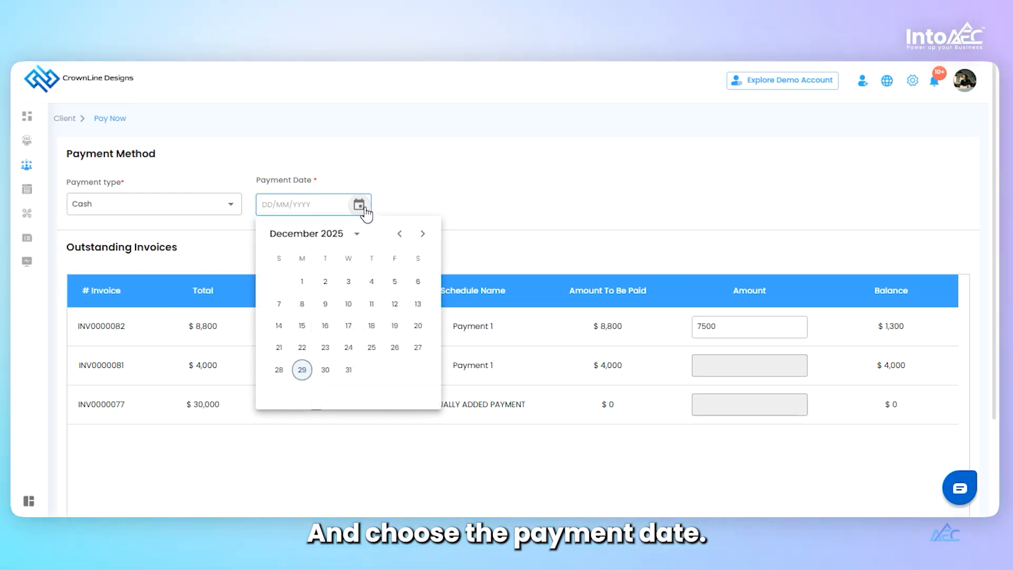
{"action": "left_click", "coordinate": [303, 370]}
{"action": "scroll", "coordinate": [531, 427], "scroll_direction": "down", "scroll_amount": 2}
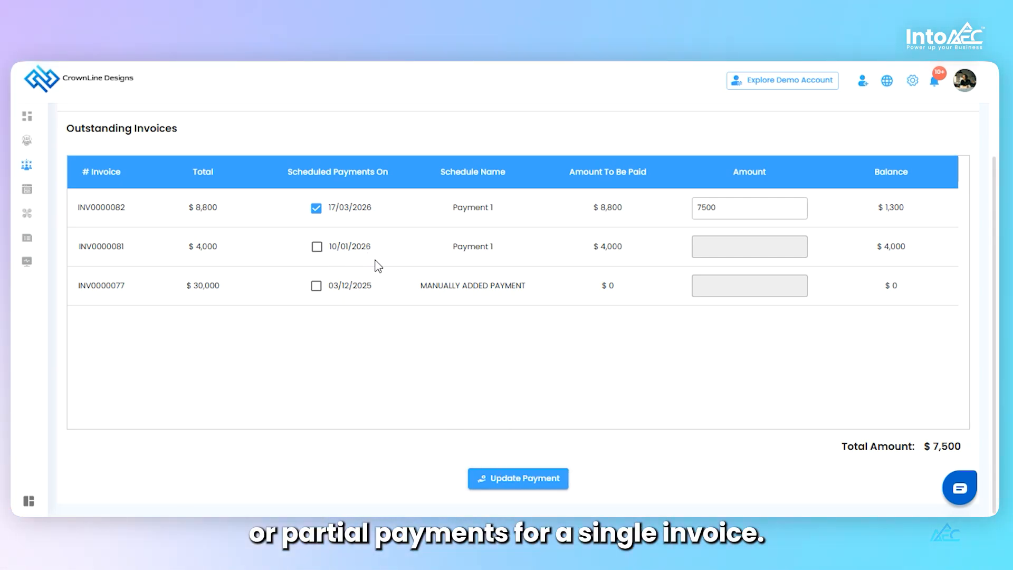
{"action": "left_click", "coordinate": [510, 482]}
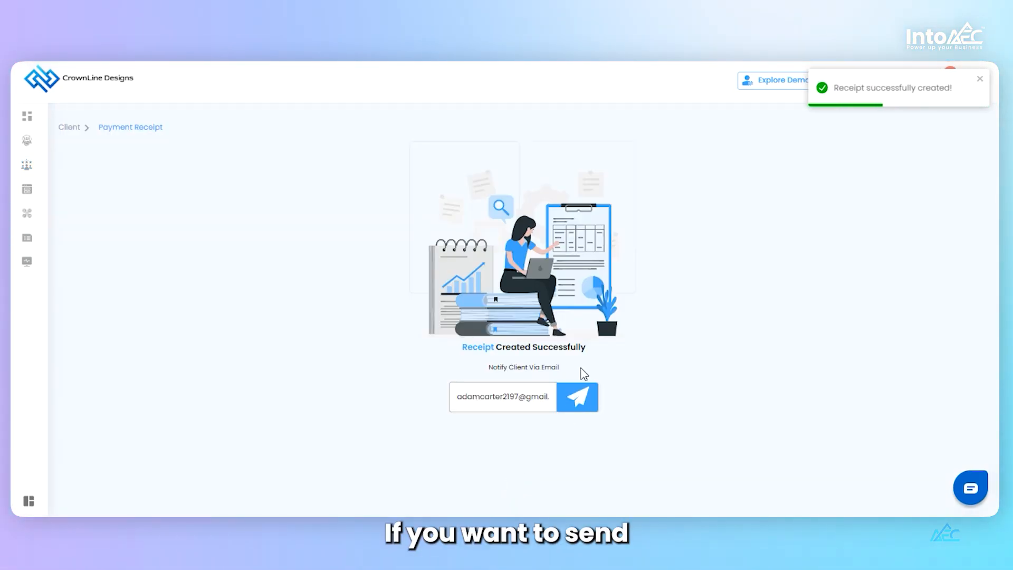
Review the Payment Confirmation for Invoice email for the new receipt and send it to the client.
{"action": "left_click", "coordinate": [572, 402]}
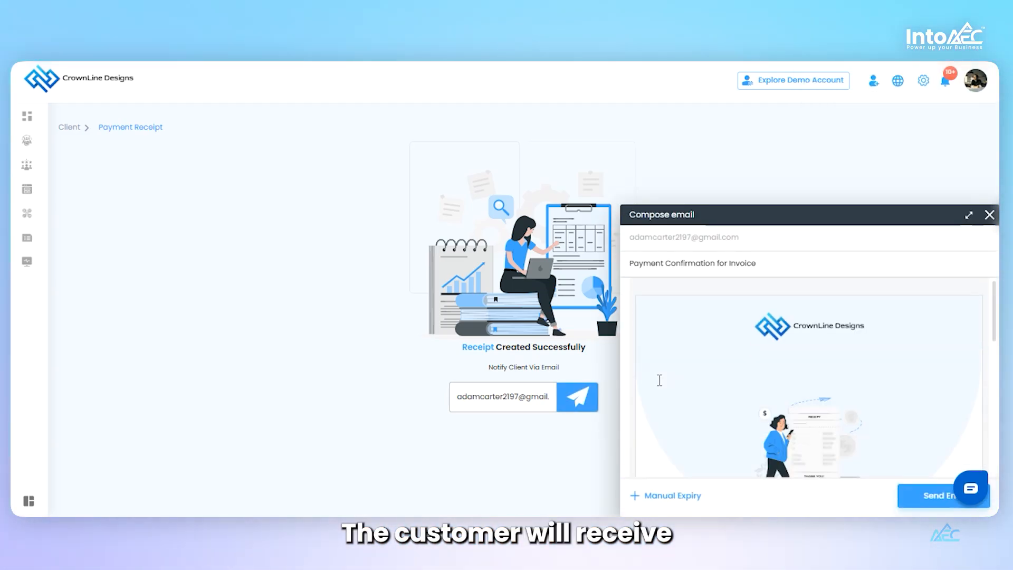
{"action": "scroll", "coordinate": [777, 396], "scroll_direction": "down", "scroll_amount": 5}
{"action": "scroll", "coordinate": [777, 396], "scroll_direction": "down", "scroll_amount": 2}
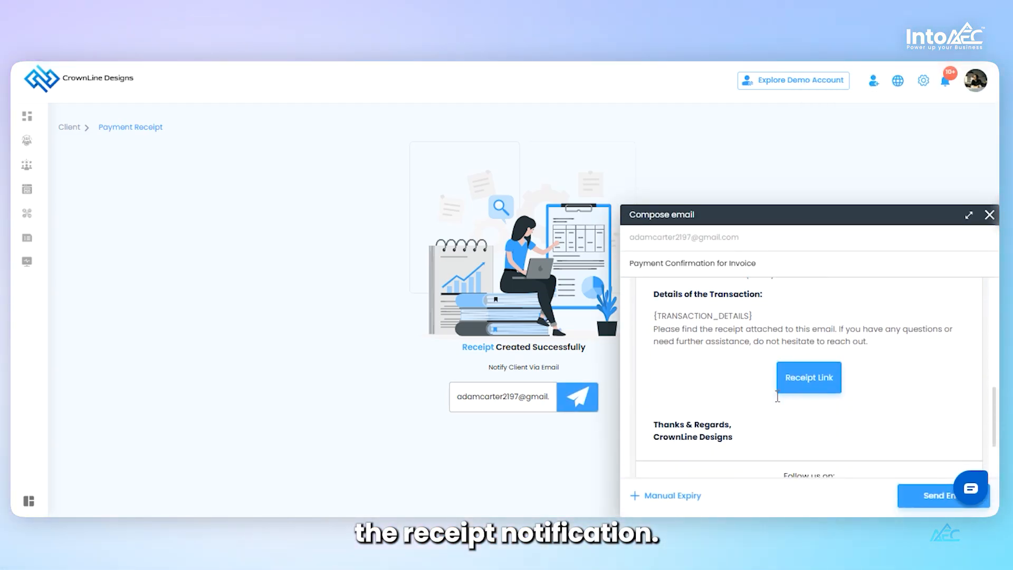
{"action": "scroll", "coordinate": [776, 396], "scroll_direction": "up", "scroll_amount": 1}
{"action": "scroll", "coordinate": [776, 395], "scroll_direction": "down", "scroll_amount": 3}
{"action": "left_click", "coordinate": [923, 500]}
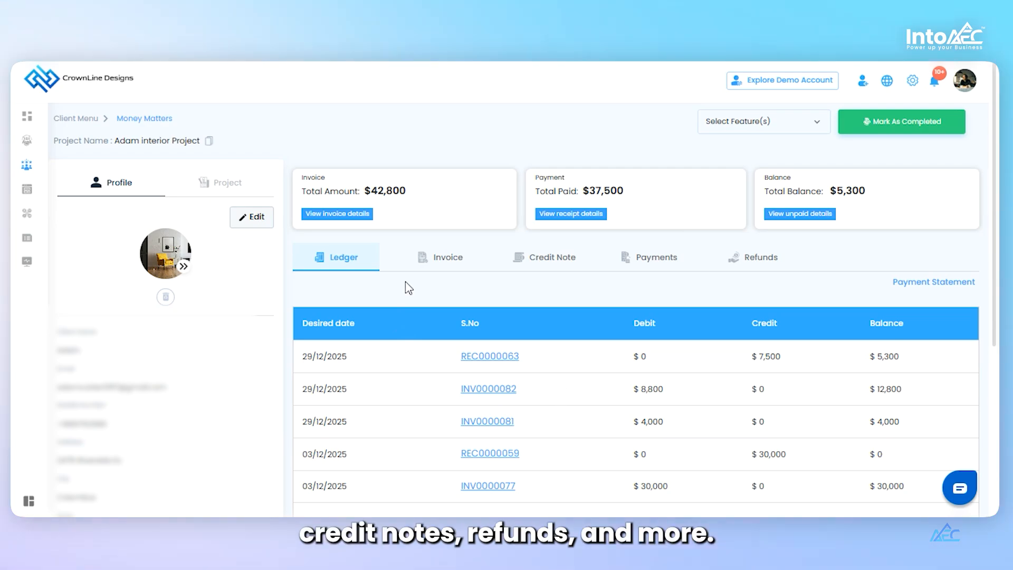
Request payment for the project's invoices, reviewing the payment reminder email and sending it to the client.
{"action": "left_click", "coordinate": [450, 263]}
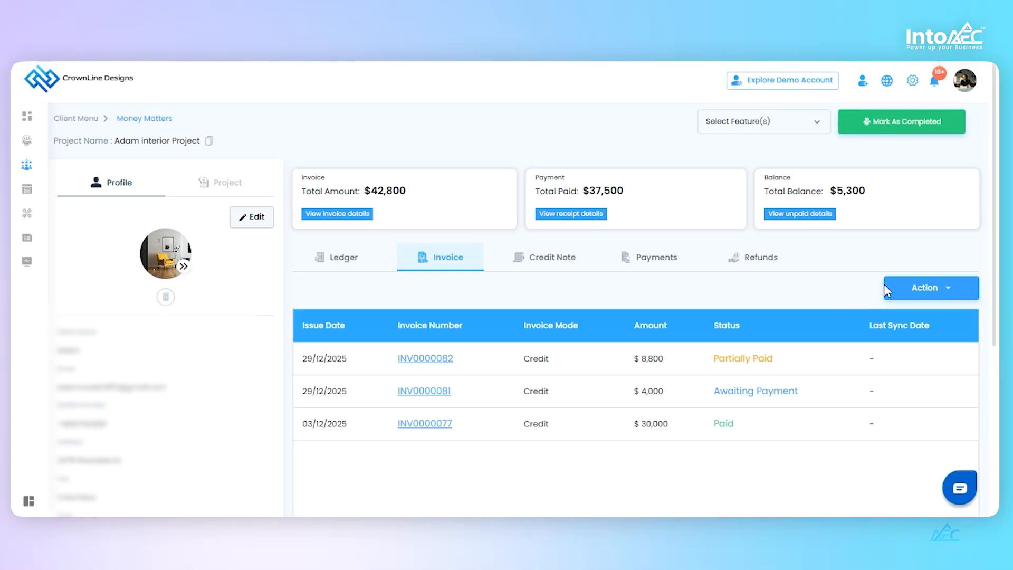
{"action": "left_click", "coordinate": [924, 288]}
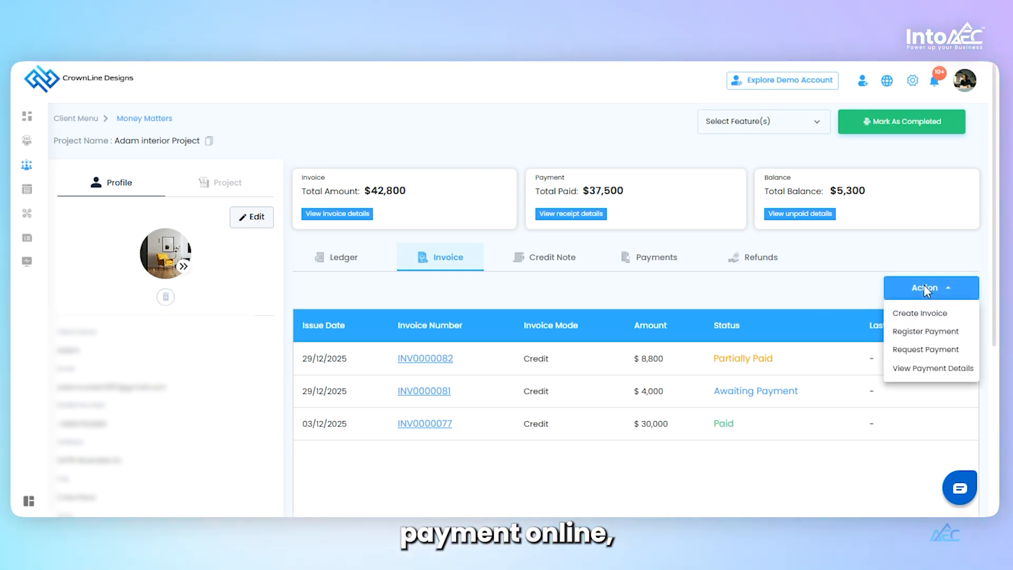
{"action": "left_click", "coordinate": [922, 351]}
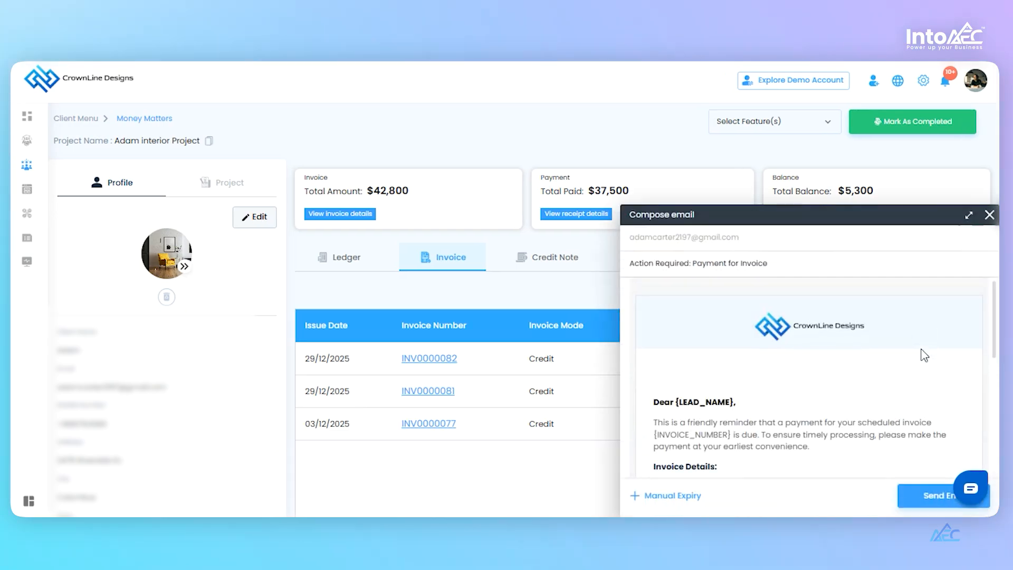
{"action": "scroll", "coordinate": [828, 360], "scroll_direction": "down", "scroll_amount": 3}
{"action": "scroll", "coordinate": [828, 361], "scroll_direction": "up", "scroll_amount": 3}
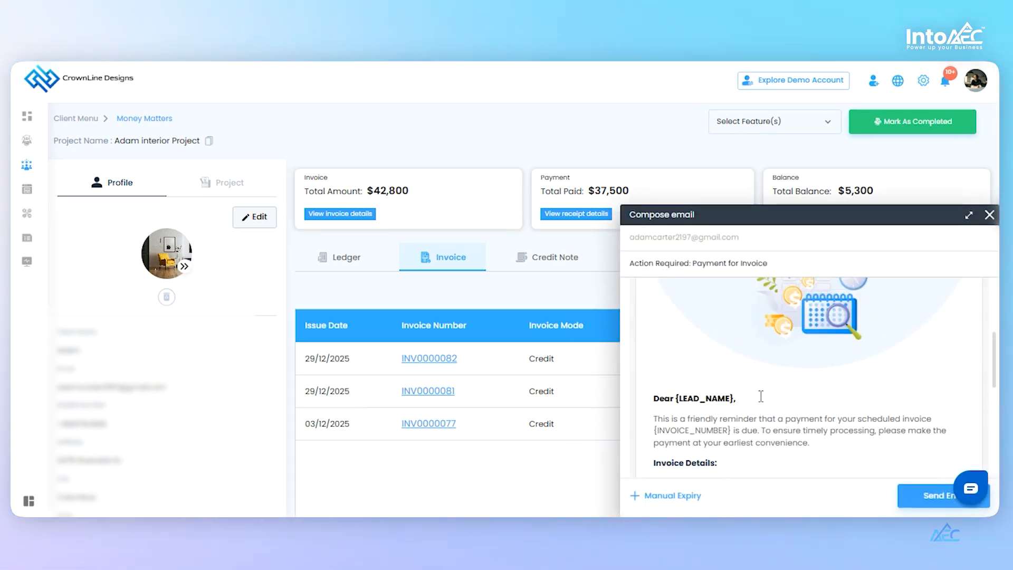
{"action": "scroll", "coordinate": [759, 396], "scroll_direction": "down", "scroll_amount": 5}
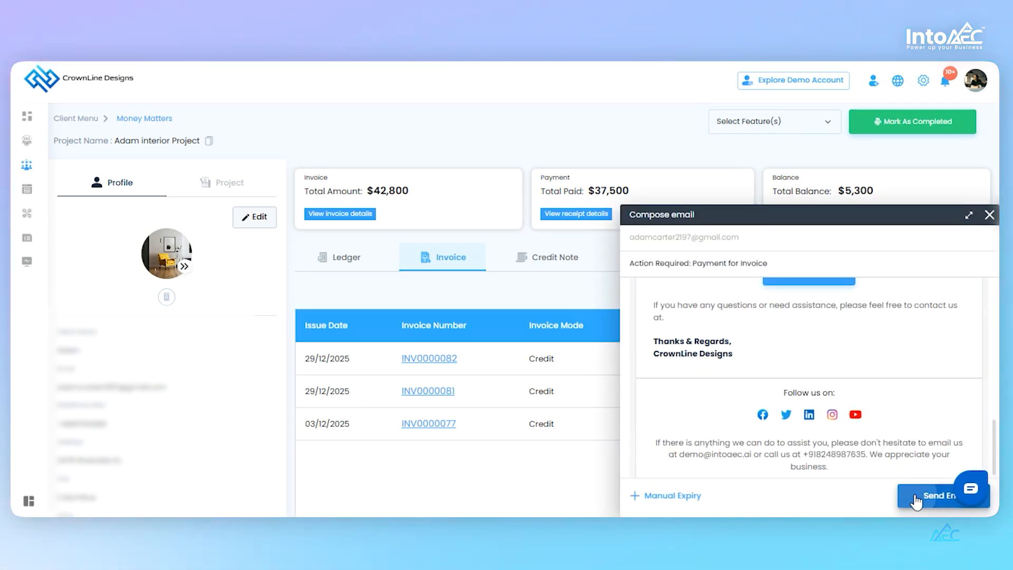
{"action": "left_click", "coordinate": [918, 496]}
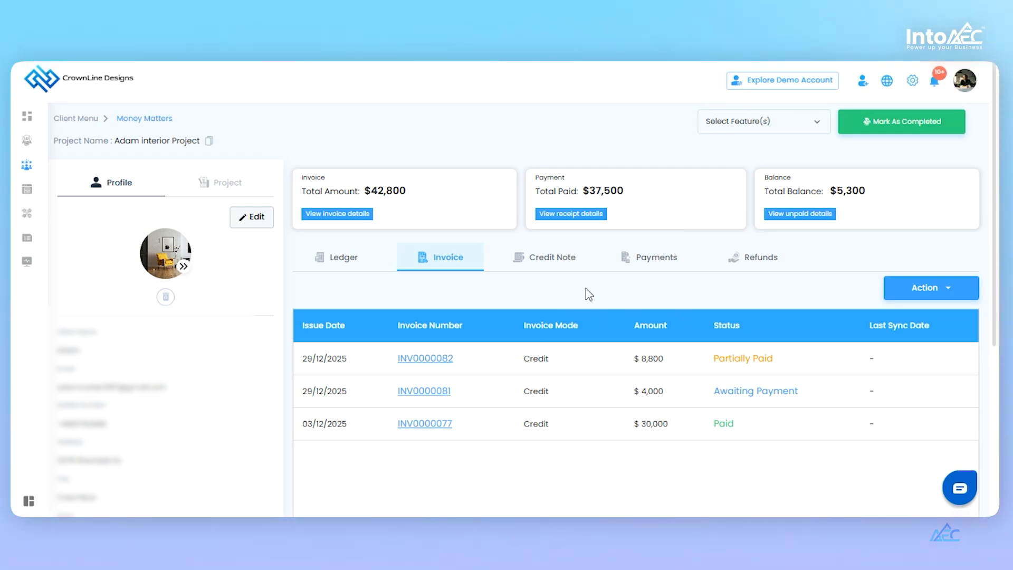
Create a credit note for the project with one Table item, quantity 1, price 2000 and tax 10%.
{"action": "left_click", "coordinate": [542, 260]}
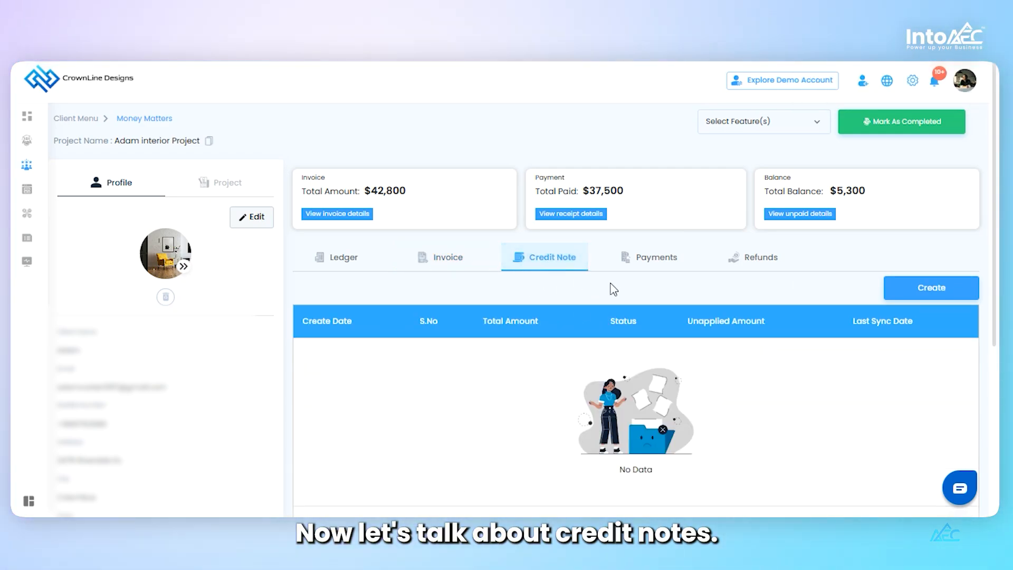
{"action": "left_click", "coordinate": [903, 294]}
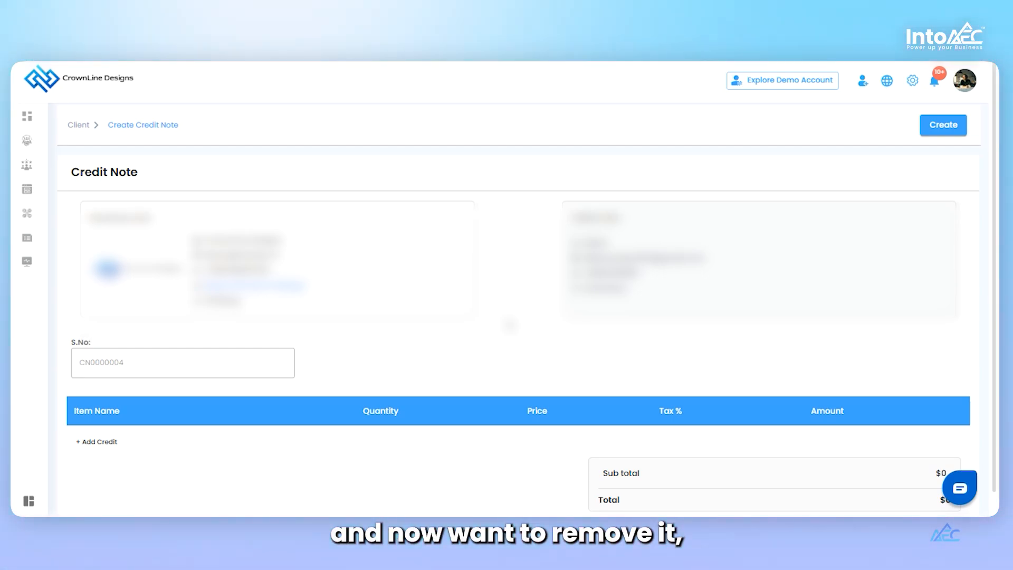
{"action": "scroll", "coordinate": [508, 323], "scroll_direction": "down", "scroll_amount": 1}
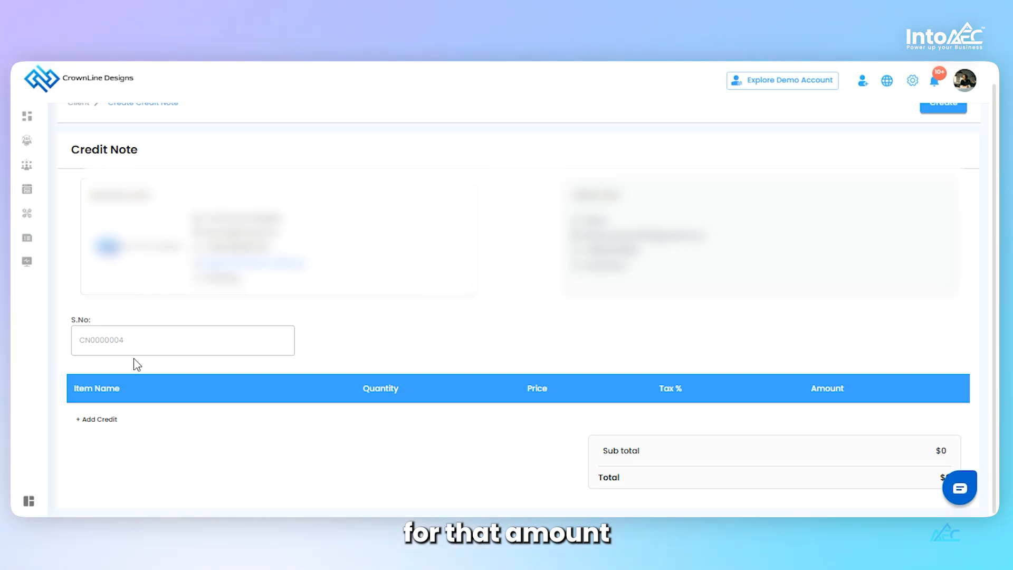
{"action": "left_click", "coordinate": [108, 420]}
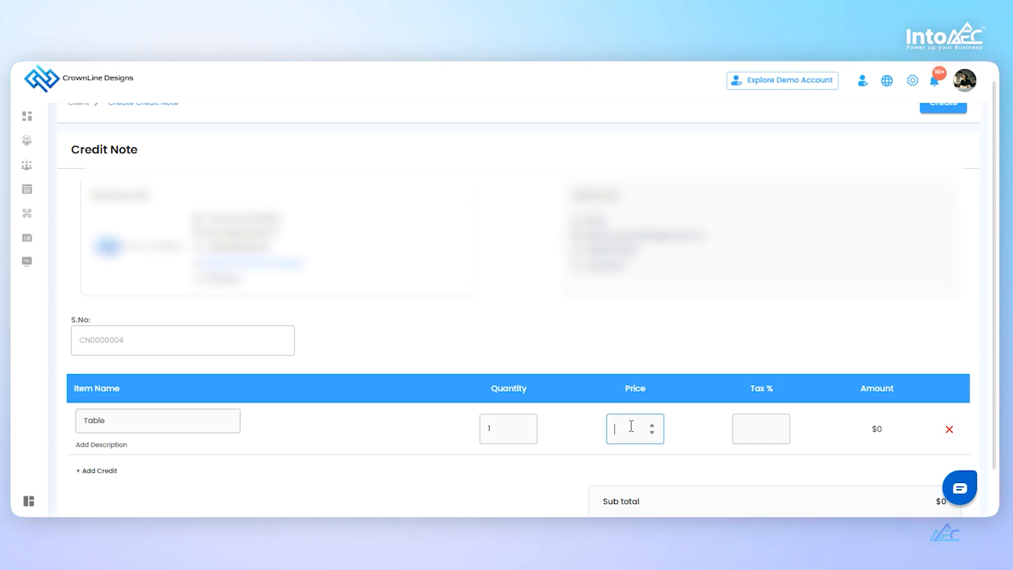
{"action": "type", "text": "2000"}
{"action": "left_click", "coordinate": [771, 422]}
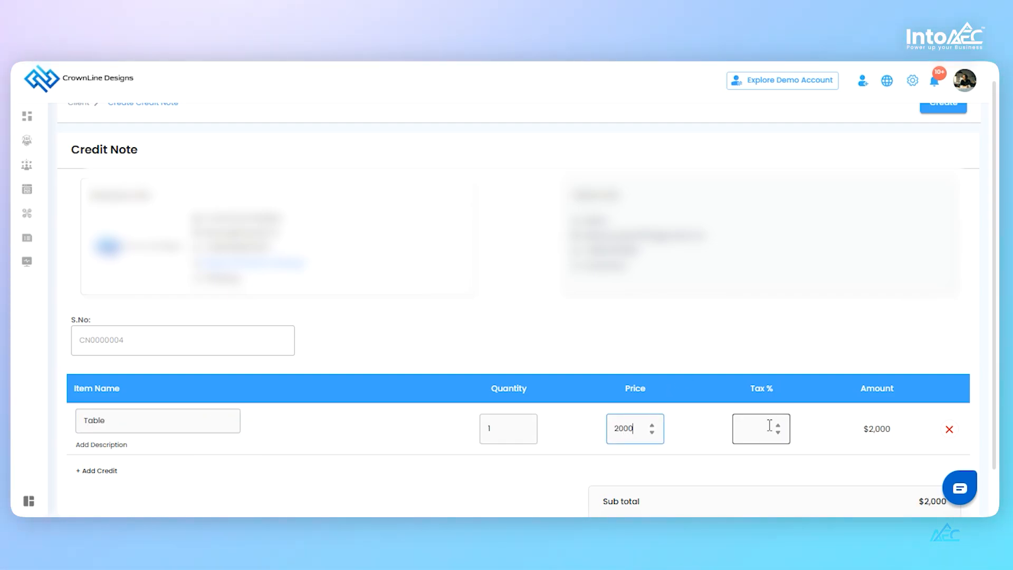
{"action": "type", "text": "10"}
{"action": "scroll", "coordinate": [558, 400], "scroll_direction": "down", "scroll_amount": 2}
{"action": "scroll", "coordinate": [559, 400], "scroll_direction": "up", "scroll_amount": 3}
{"action": "left_click", "coordinate": [932, 116]}
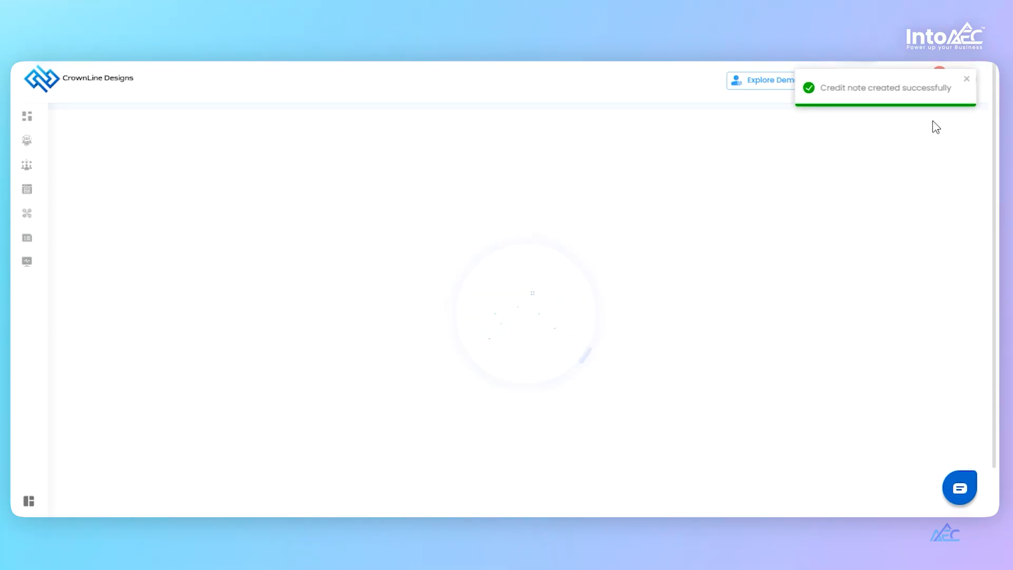
Review the Credit Note Issued email, send it to the client, and return to the project's credit notes.
{"action": "scroll", "coordinate": [818, 369], "scroll_direction": "down", "scroll_amount": 5}
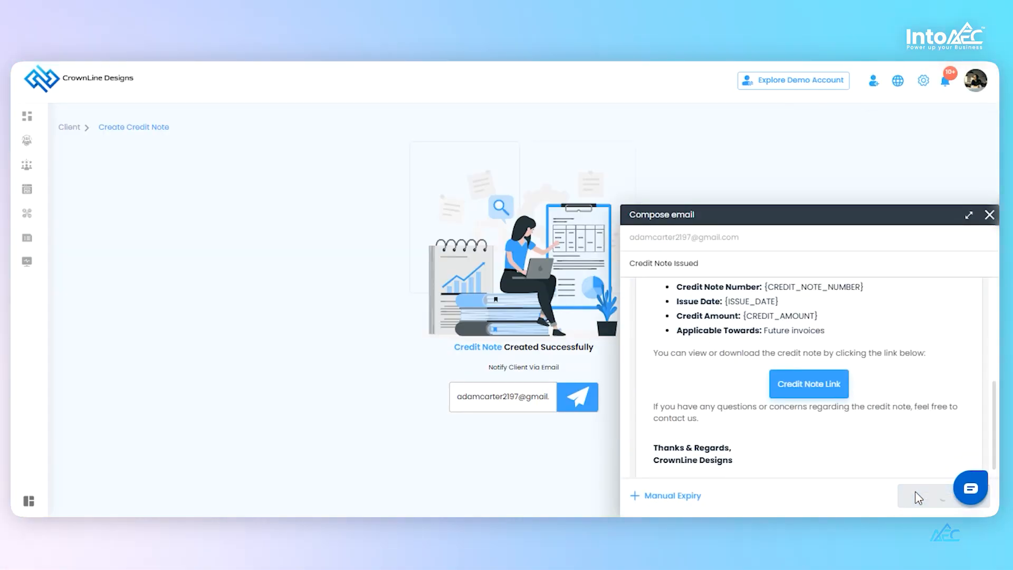
{"action": "left_click", "coordinate": [915, 492]}
{"action": "left_click", "coordinate": [535, 259]}
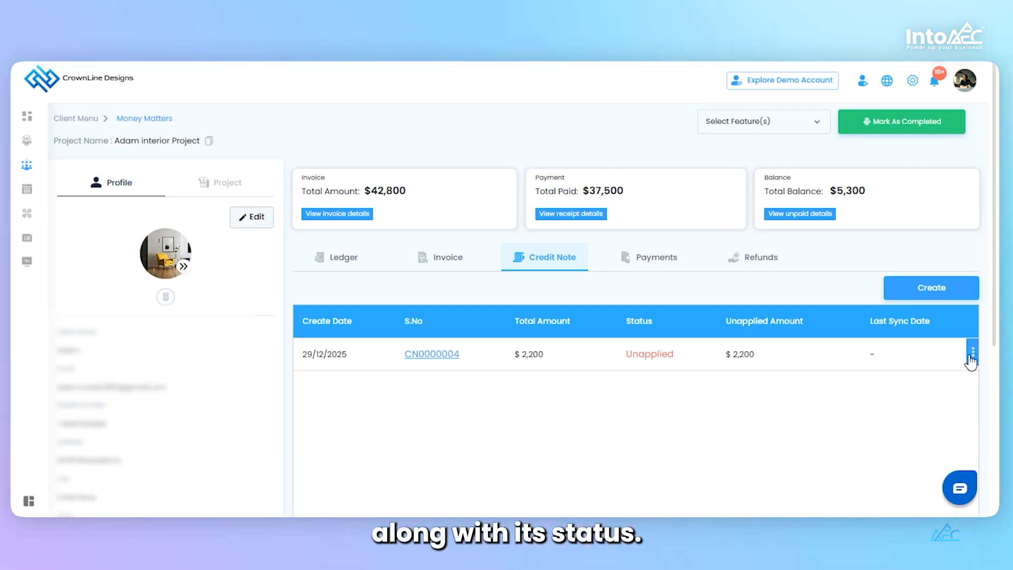
Apply 2200 from the new credit note to the invoice with the $4,000 balance.
{"action": "left_click", "coordinate": [973, 352]}
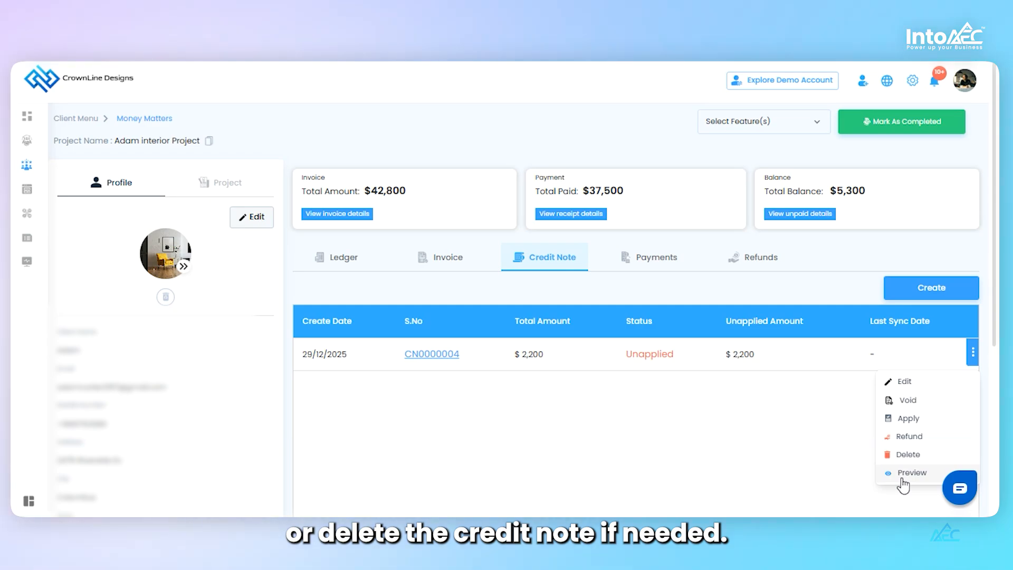
{"action": "left_click", "coordinate": [926, 419]}
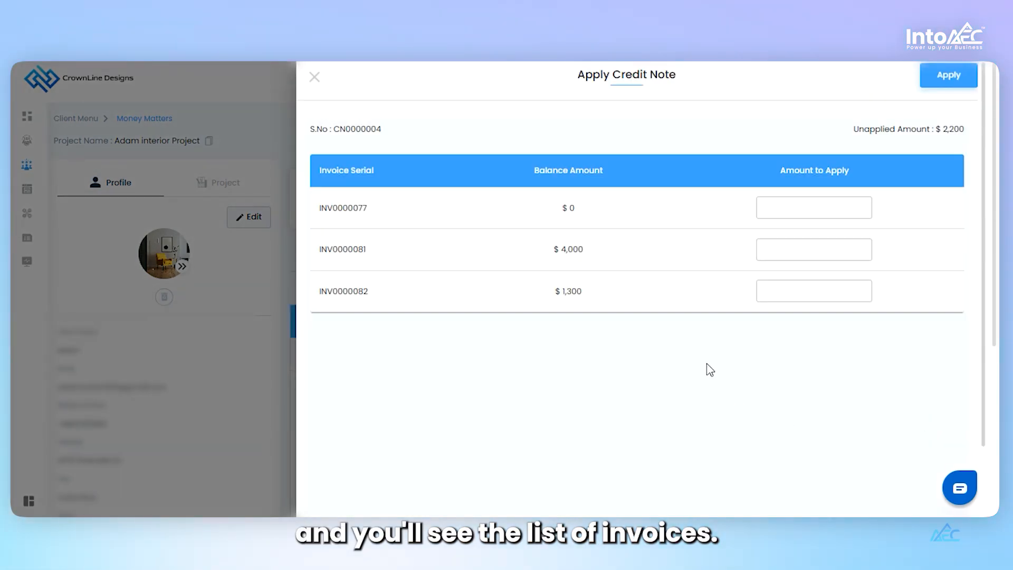
{"action": "left_click", "coordinate": [775, 244]}
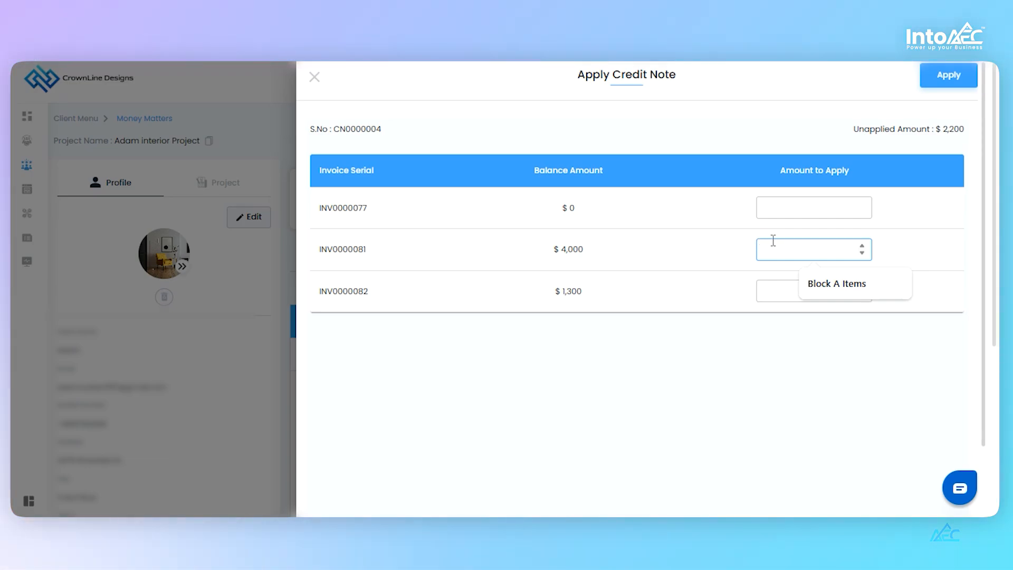
{"action": "type", "text": "2"}
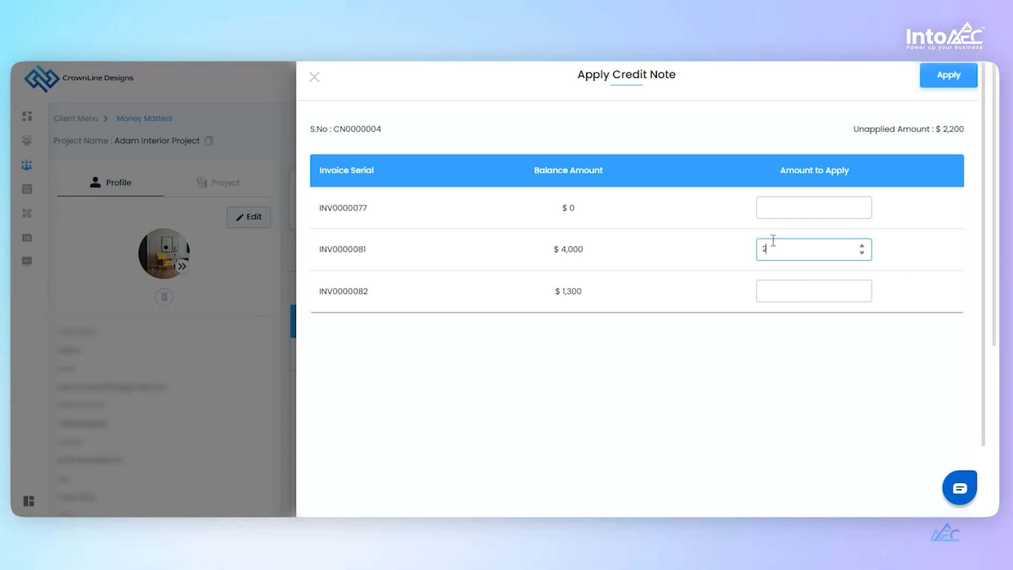
{"action": "type", "text": "200"}
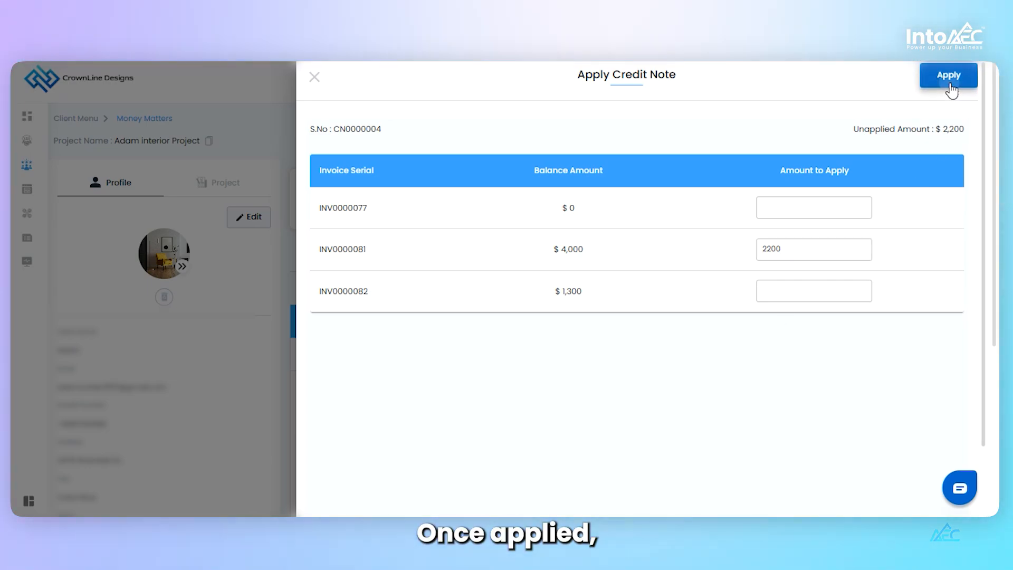
{"action": "left_click", "coordinate": [950, 85]}
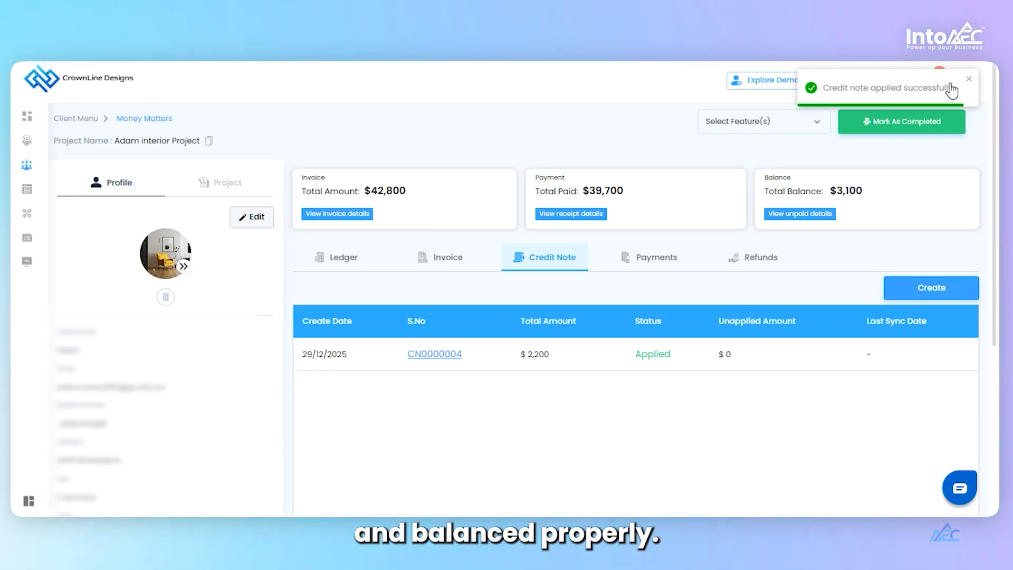
Open the $8,800 invoice for editing, review its items and details, and return to the project's invoices without updating it.
{"action": "mouse_move", "coordinate": [580, 343]}
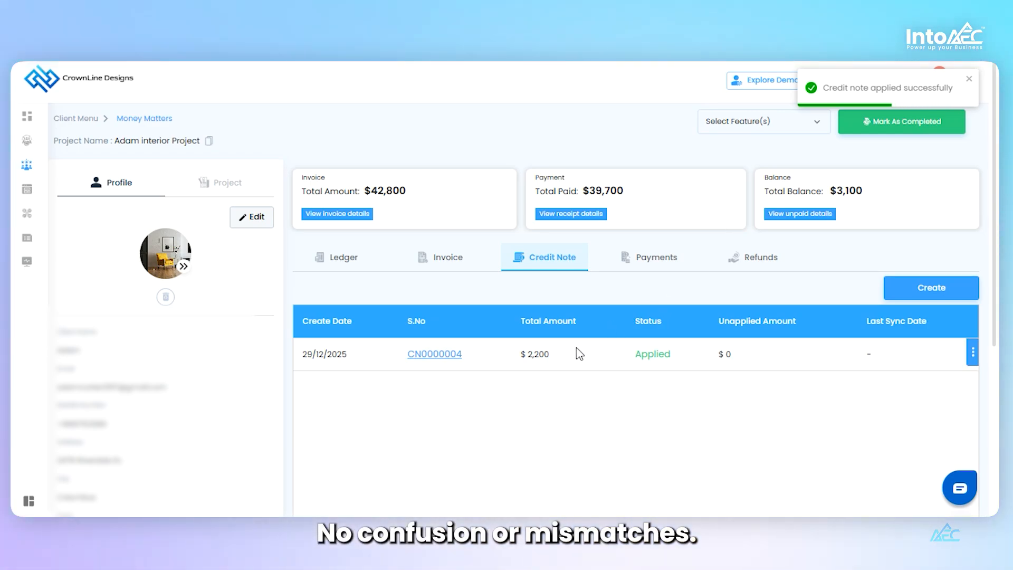
{"action": "left_click", "coordinate": [449, 256]}
{"action": "mouse_move", "coordinate": [903, 364]}
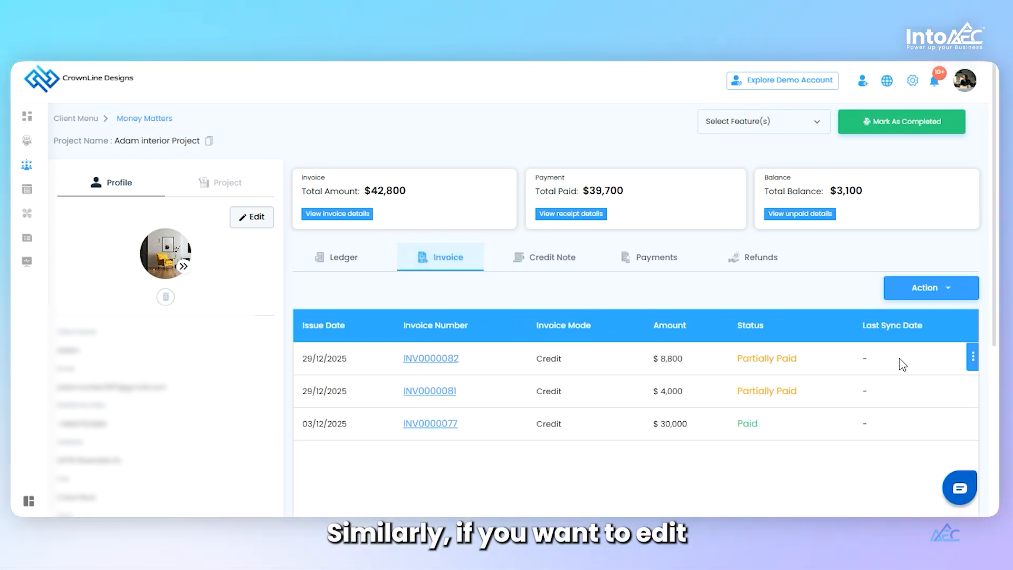
{"action": "left_click", "coordinate": [973, 357]}
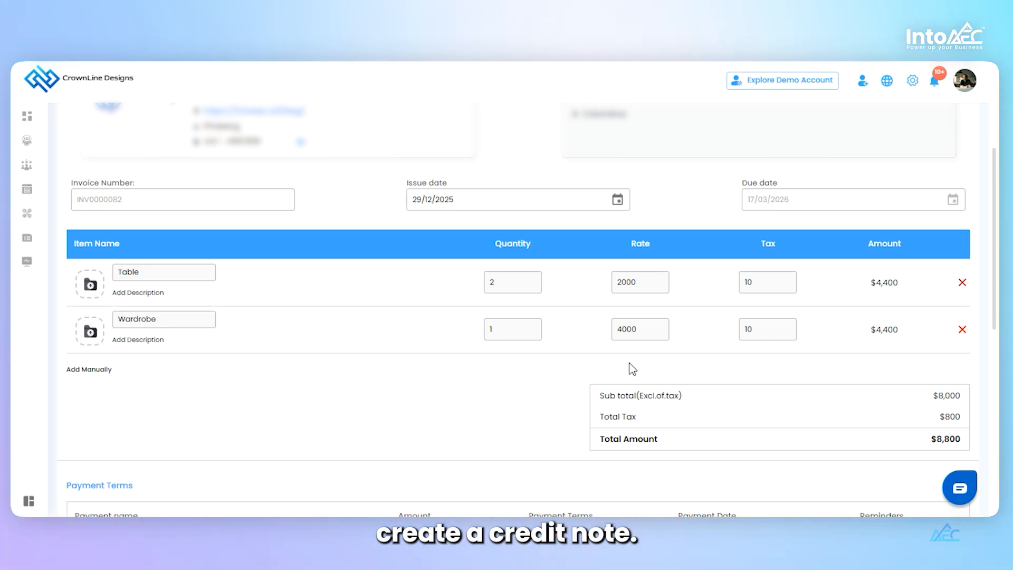
{"action": "scroll", "coordinate": [631, 369], "scroll_direction": "up", "scroll_amount": 1}
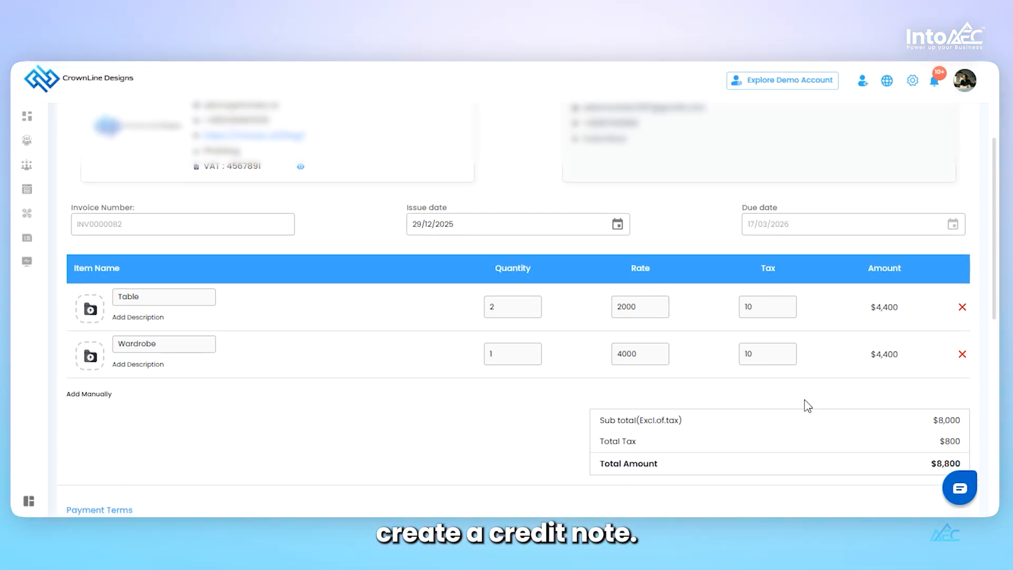
{"action": "scroll", "coordinate": [809, 329], "scroll_direction": "up", "scroll_amount": 4}
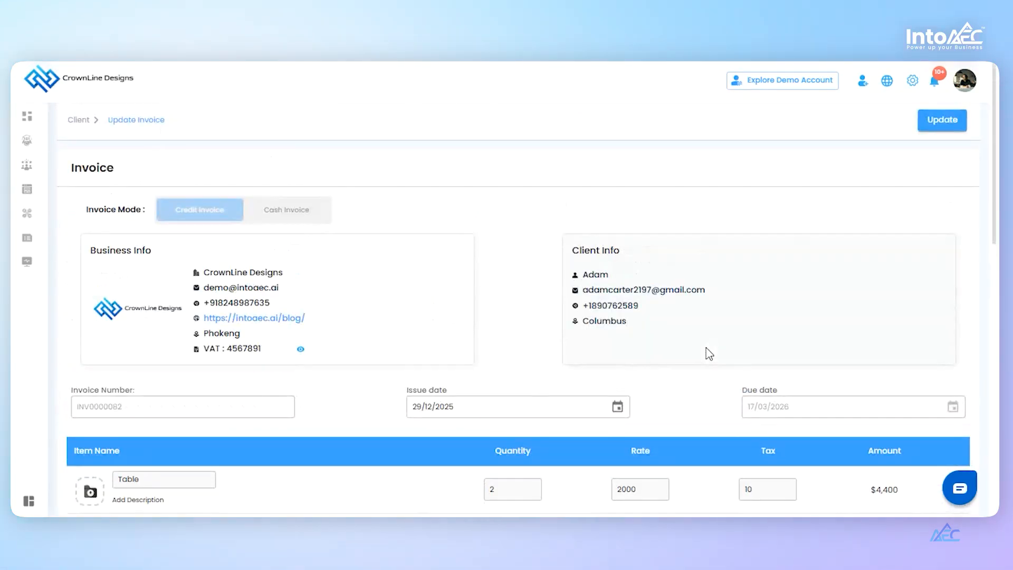
{"action": "left_click", "coordinate": [86, 121]}
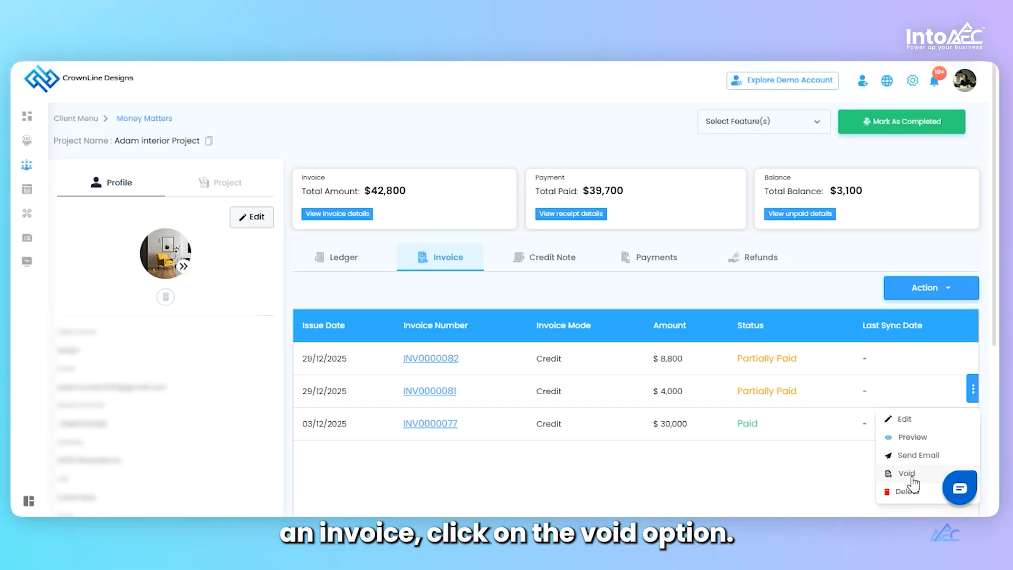
Start voiding the $4,000 invoice and decline the confirmation.
{"action": "left_click", "coordinate": [907, 474]}
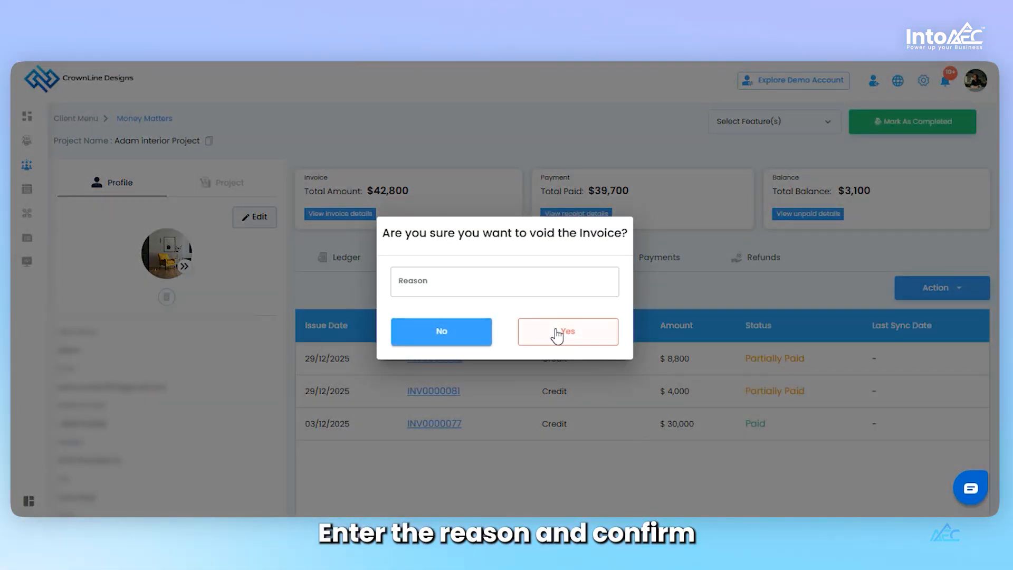
{"action": "left_click", "coordinate": [459, 339]}
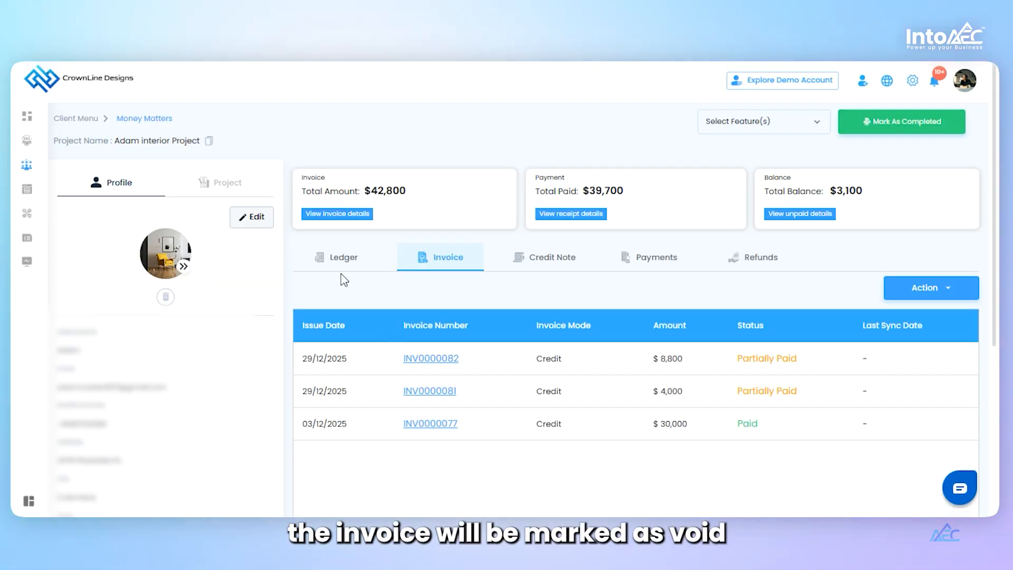
Review the debit, credit and balance entries in the project's ledger.
{"action": "left_click", "coordinate": [337, 257]}
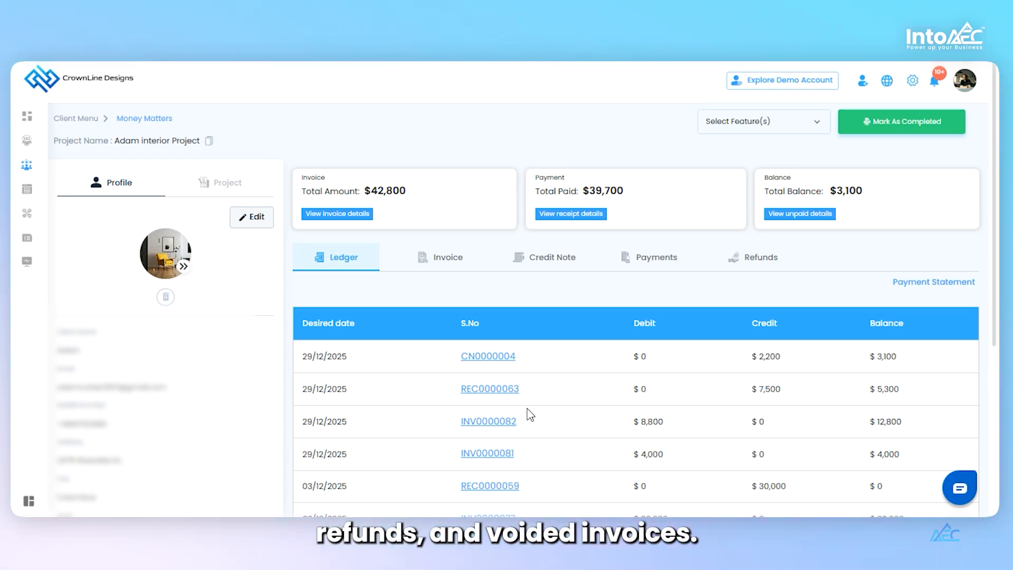
{"action": "scroll", "coordinate": [528, 413], "scroll_direction": "down", "scroll_amount": 5}
{"action": "scroll", "coordinate": [528, 414], "scroll_direction": "up", "scroll_amount": 5}
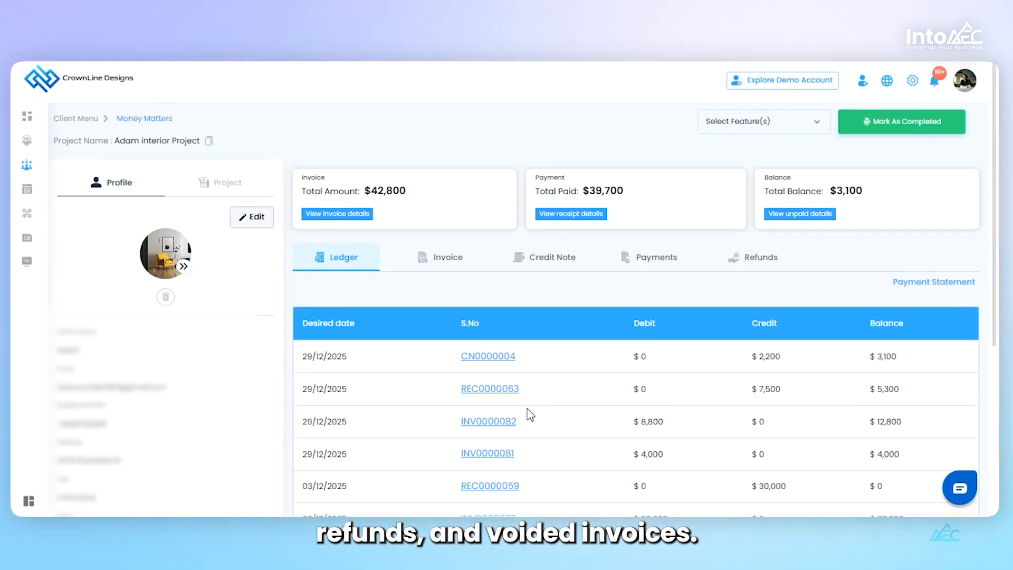
Open the project's payment statement, examine its totals and transactions, and close it.
{"action": "left_click", "coordinate": [947, 283]}
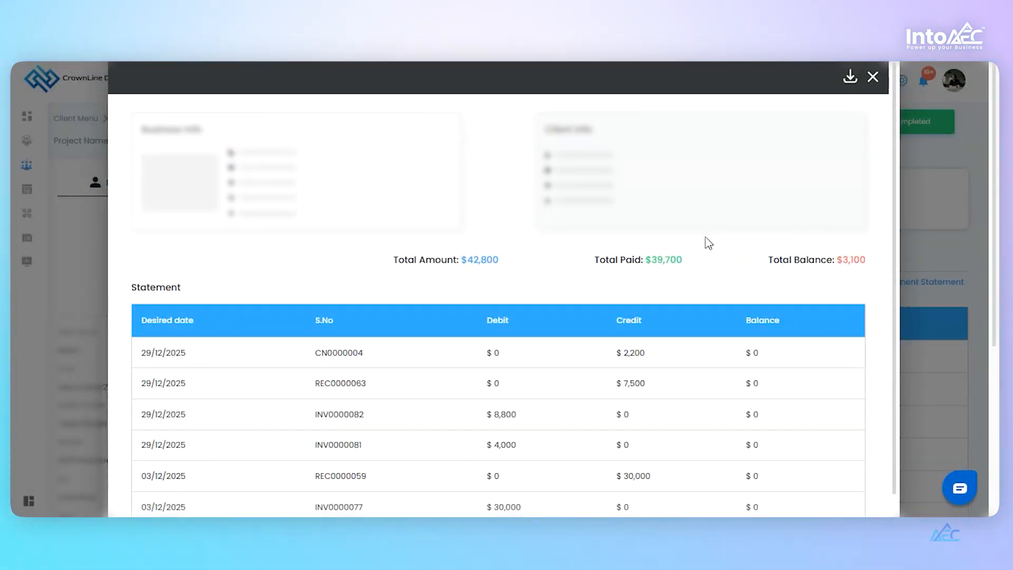
{"action": "scroll", "coordinate": [708, 243], "scroll_direction": "down", "scroll_amount": 1}
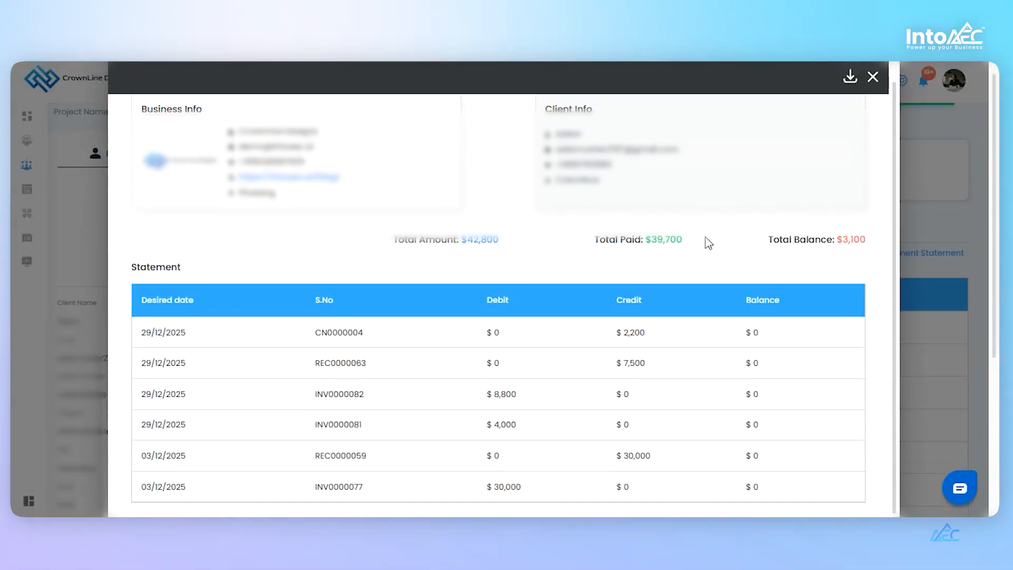
{"action": "scroll", "coordinate": [708, 243], "scroll_direction": "up", "scroll_amount": 1}
{"action": "scroll", "coordinate": [708, 243], "scroll_direction": "down", "scroll_amount": 1}
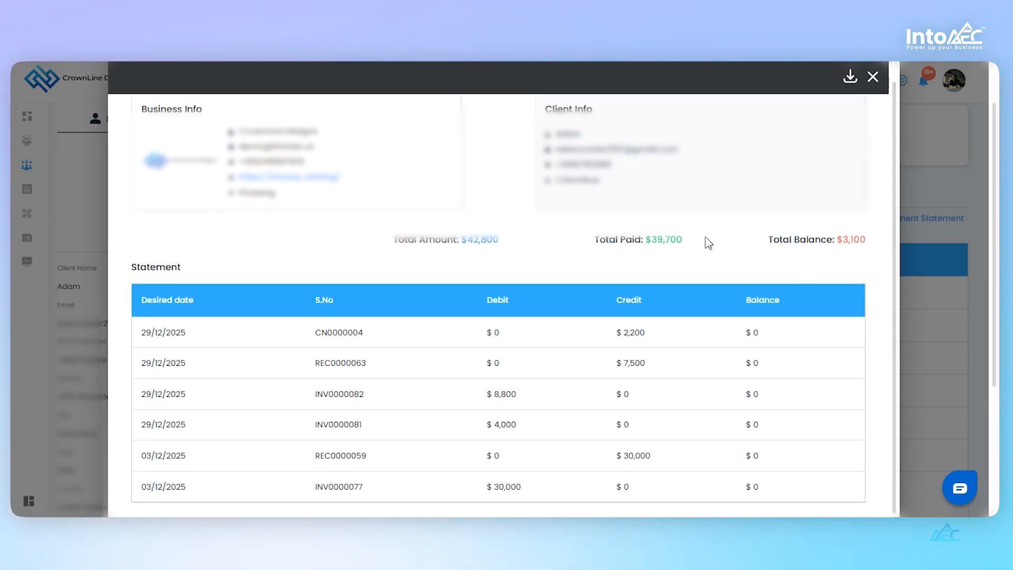
{"action": "scroll", "coordinate": [676, 240], "scroll_direction": "up", "scroll_amount": 1}
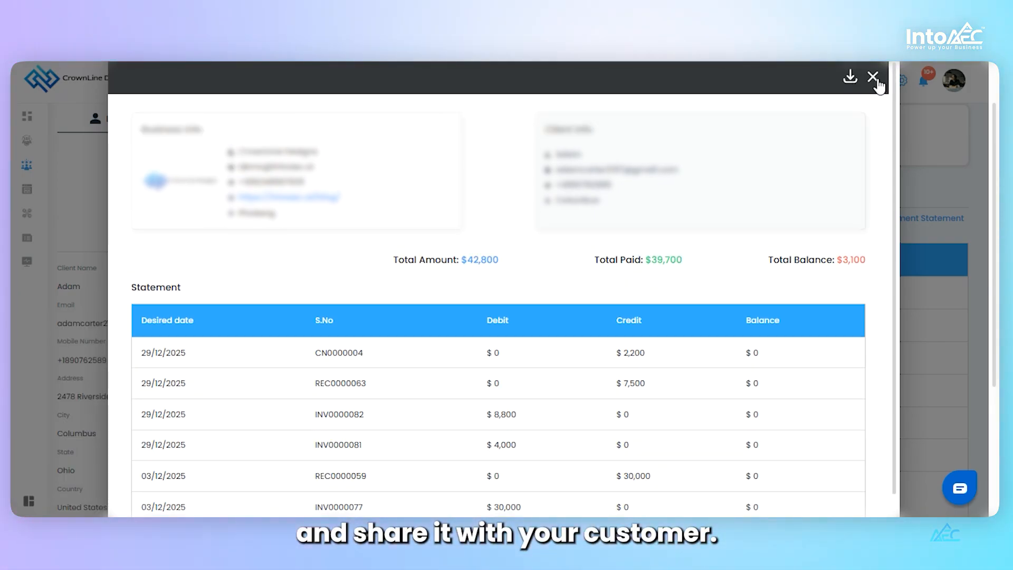
{"action": "left_click", "coordinate": [871, 78]}
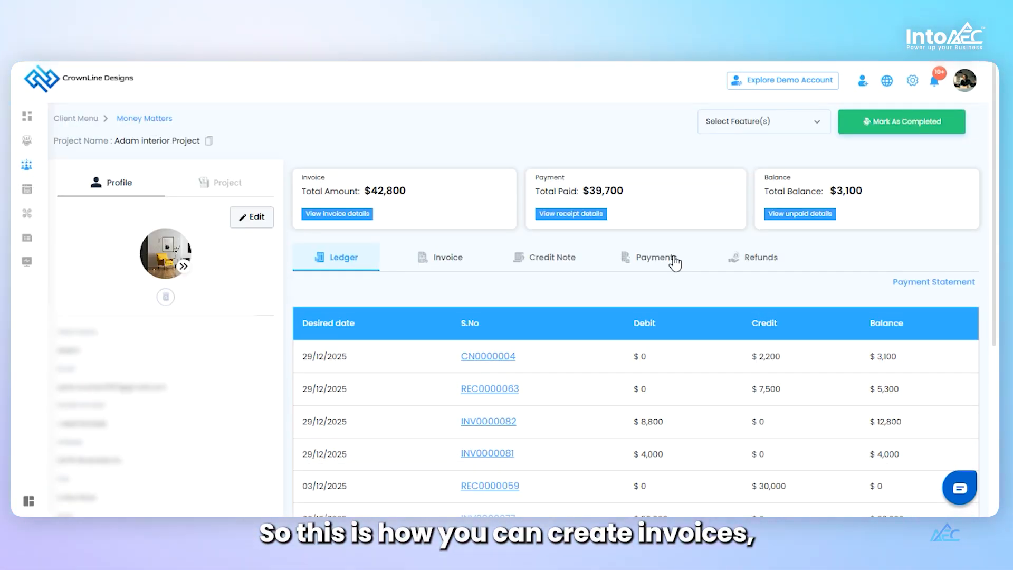
{"action": "left_click", "coordinate": [675, 261]}
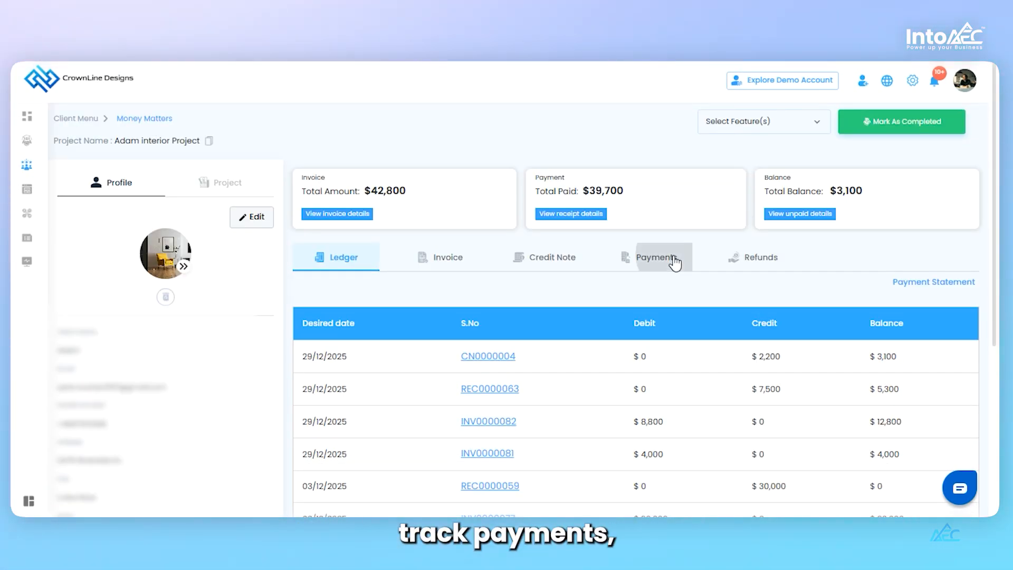
{"action": "left_click", "coordinate": [341, 264]}
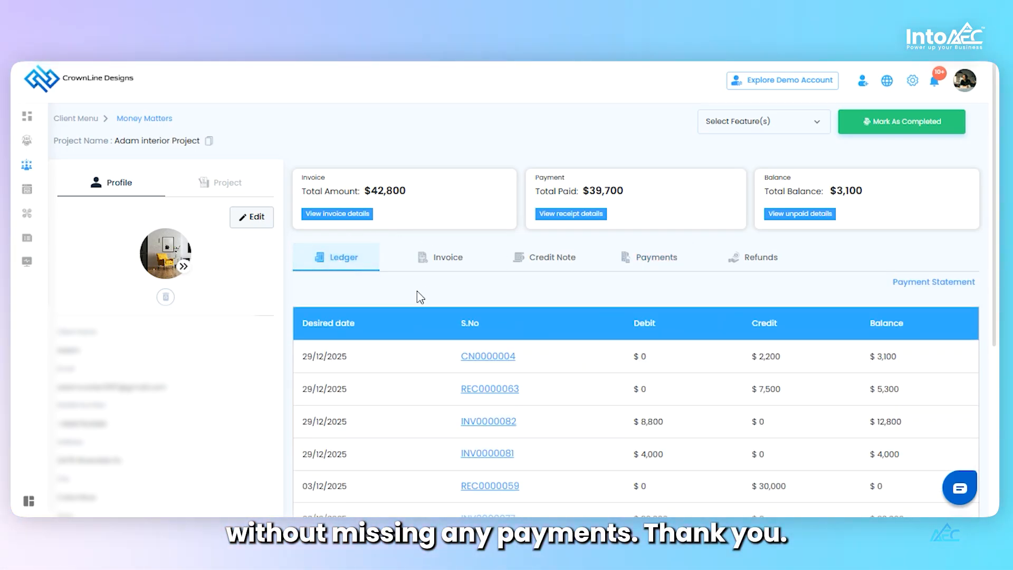